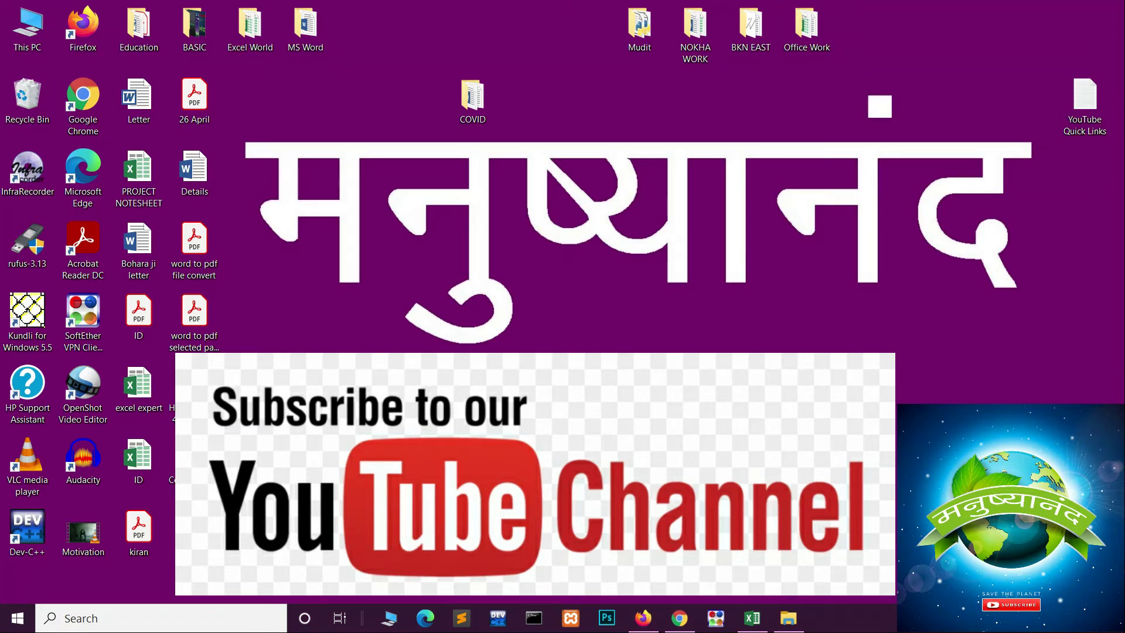
Leave the YouTube channel page and bring the excel expert workbook to the front.
left_click(644, 617)
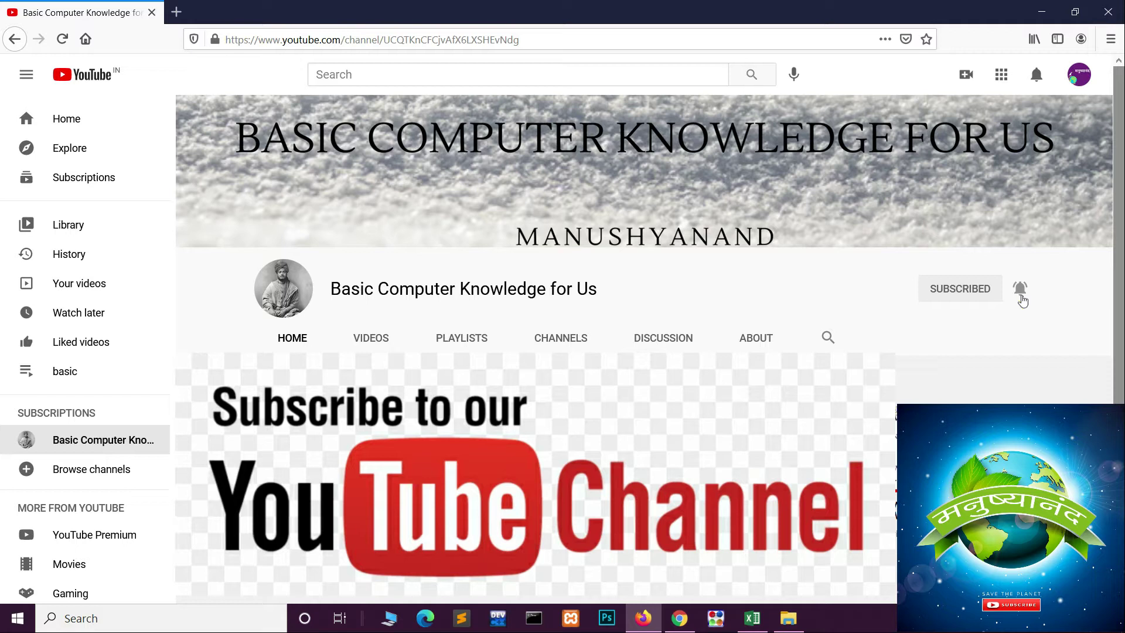
left_click(1044, 9)
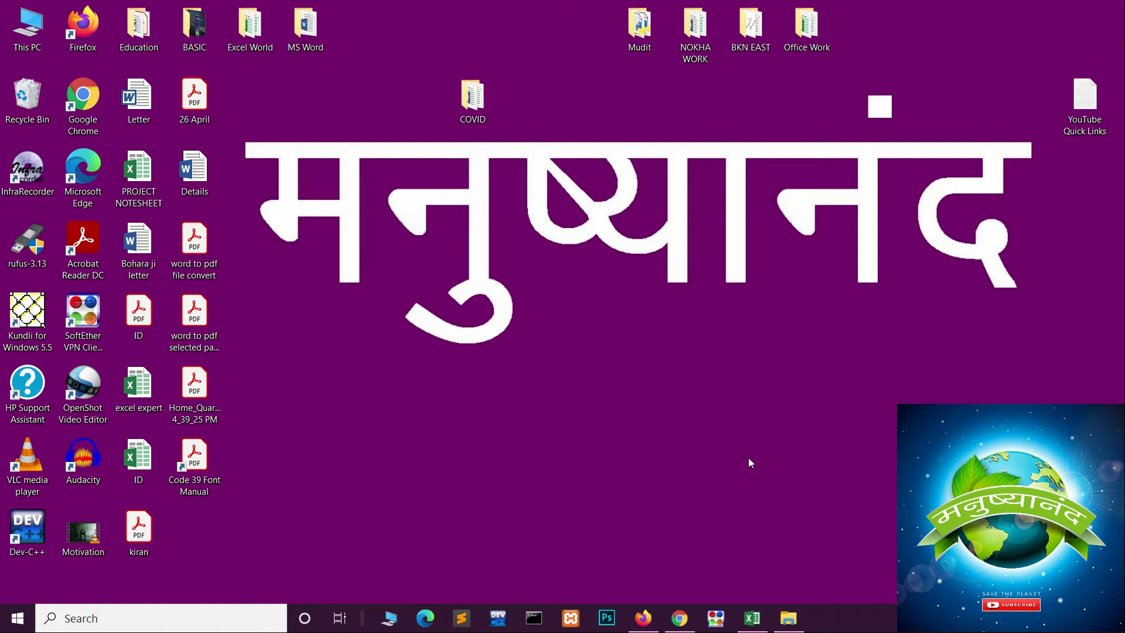
left_click(752, 617)
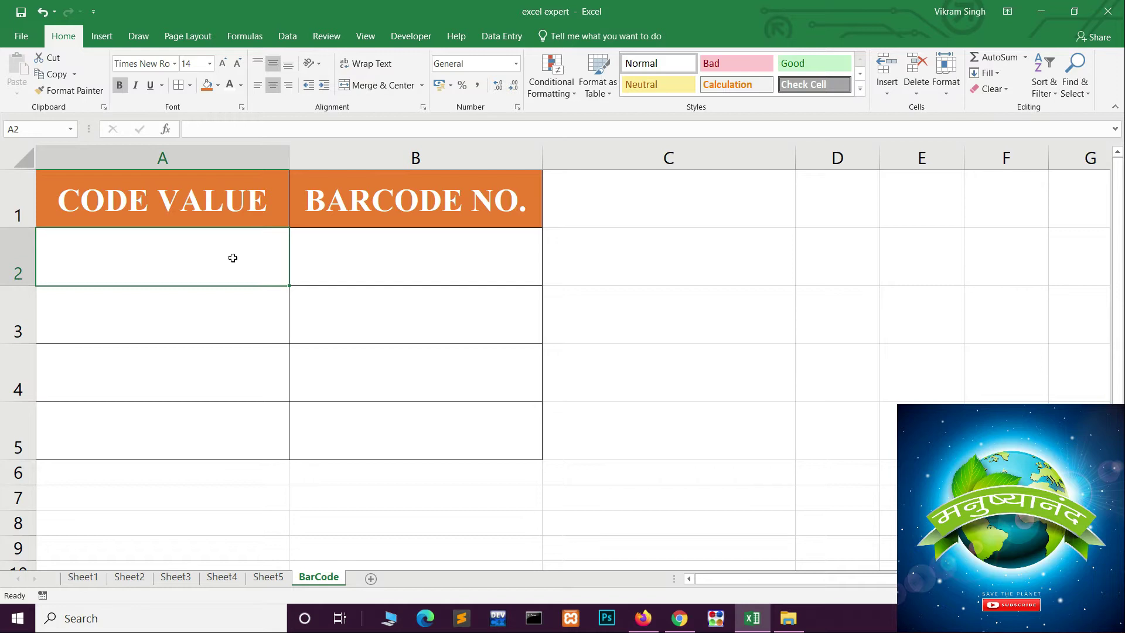
Apply the Text number format to cells A2:A5 on the BarCode sheet.
key("shift+Down")
key("shift+Down")
key("shift+Down")
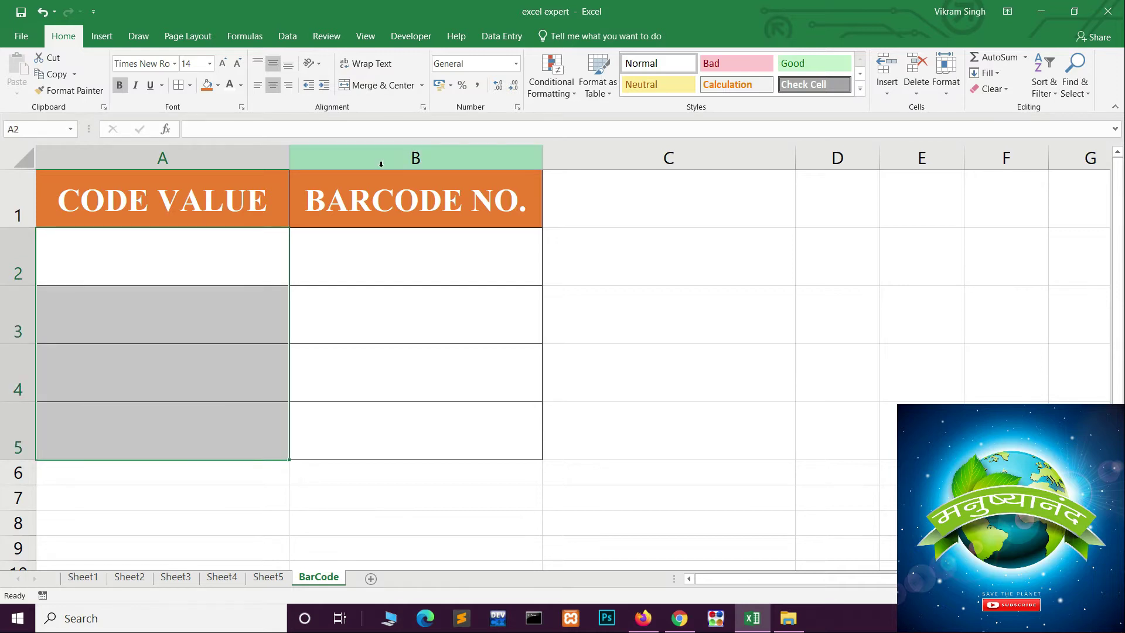
right_click(234, 263)
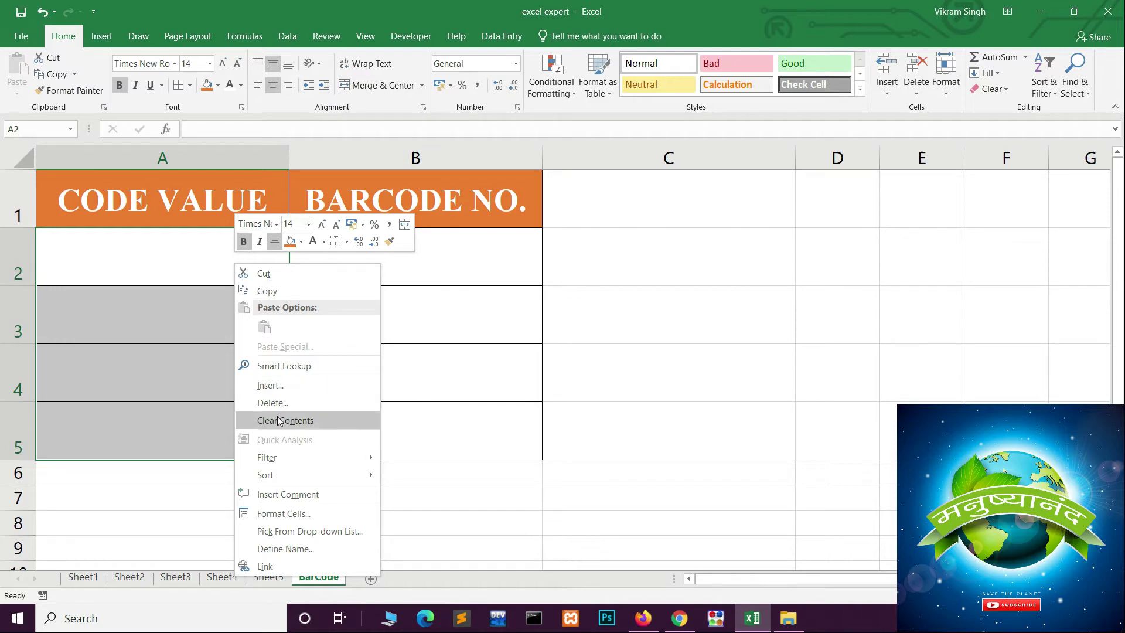
left_click(291, 518)
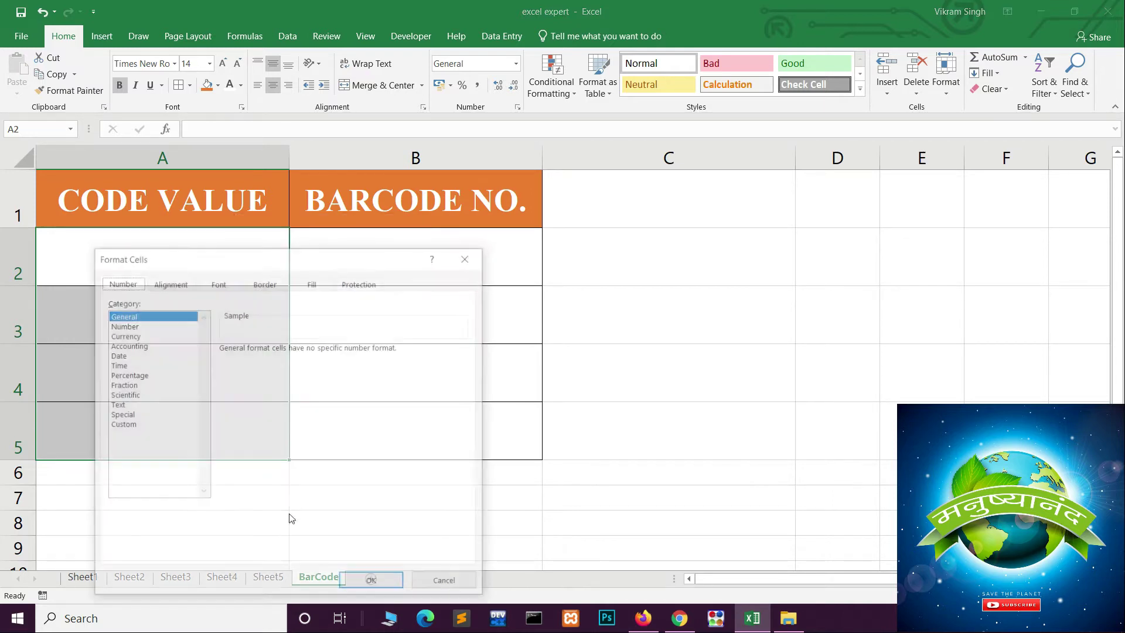
left_click(116, 405)
left_click(365, 585)
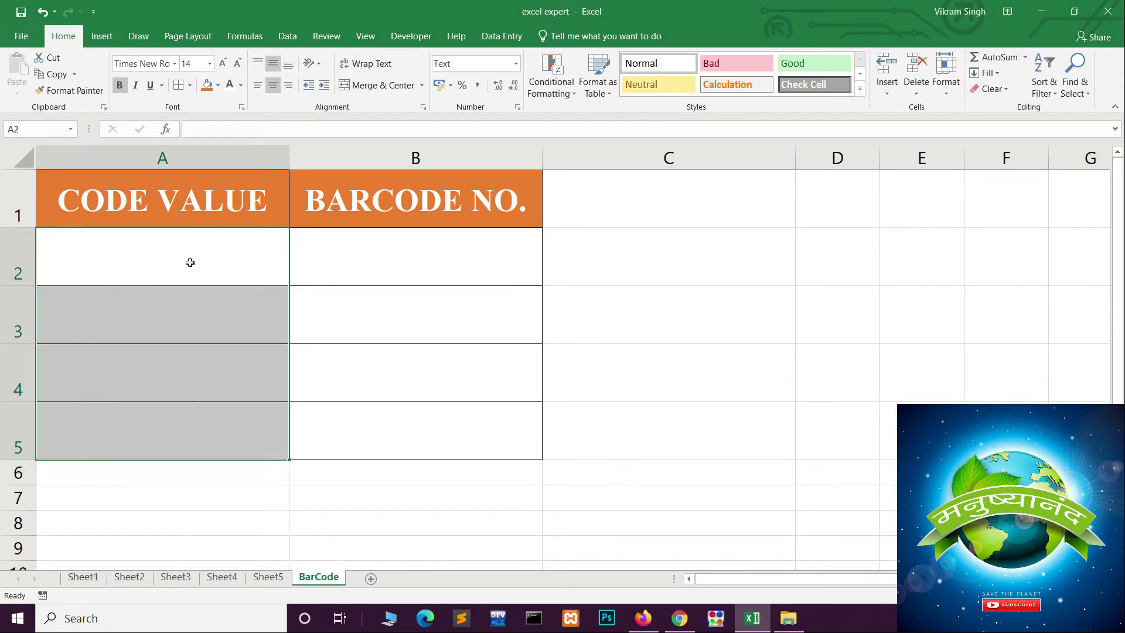
left_click(190, 263)
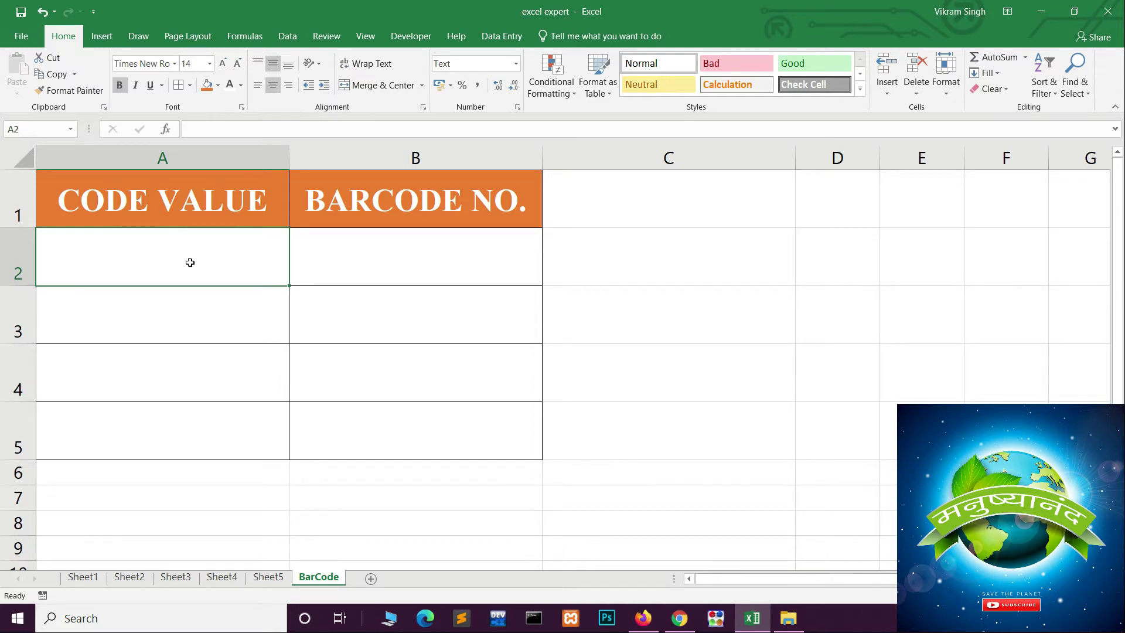
type("0123456789")
key("Return")
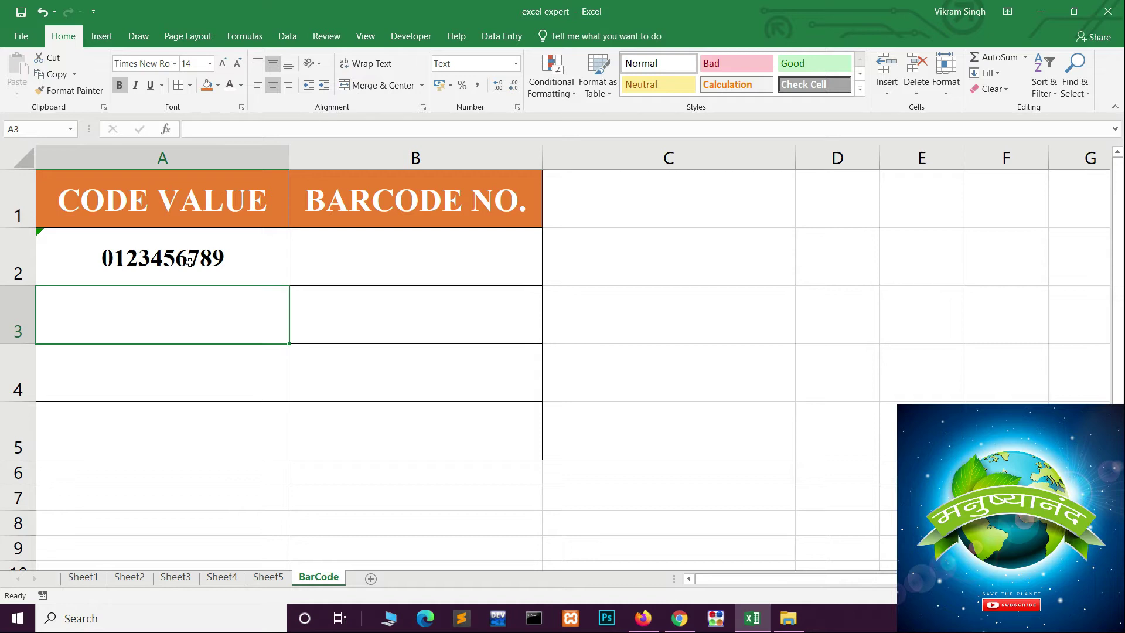
type("123")
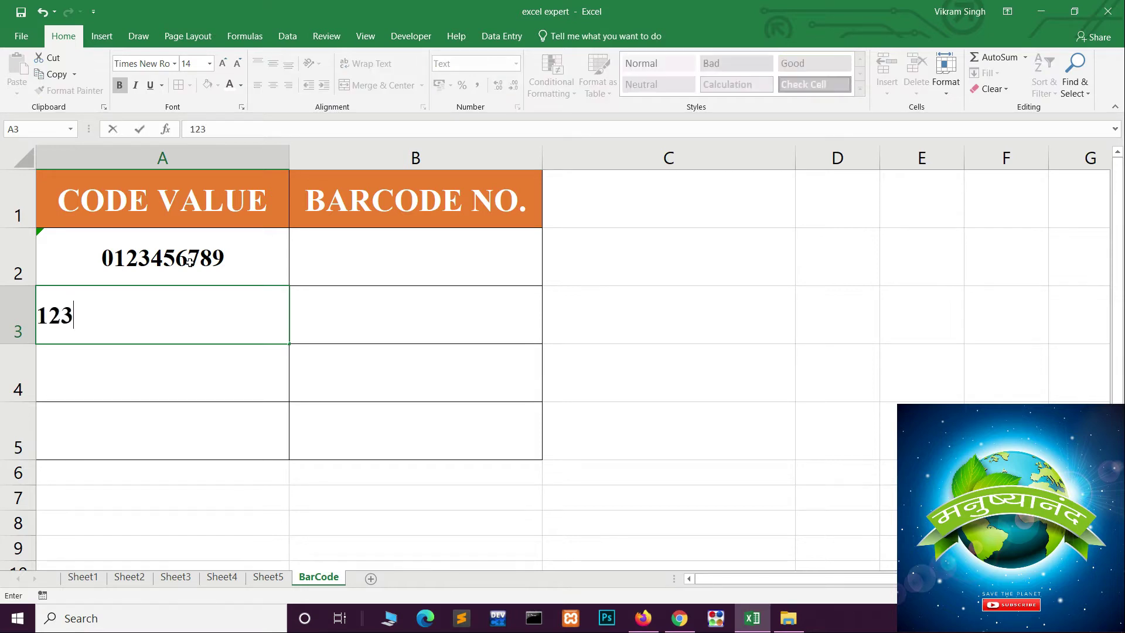
type("ab")
key("BackSpace")
key("BackSpace")
type("ABCD456")
key("ctrl+Return")
key("Return")
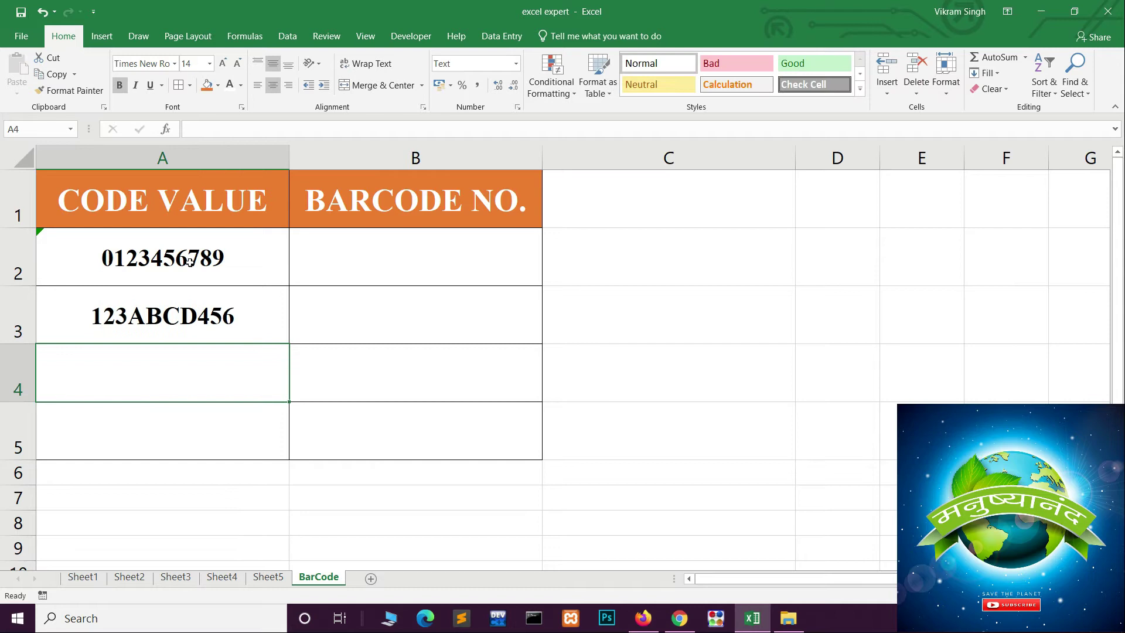
Enter 12345ABCDE in A4 and 12AB34CD45EF in A5, correcting mistyped starts.
type("123")
key("BackSpace")
type("2345A")
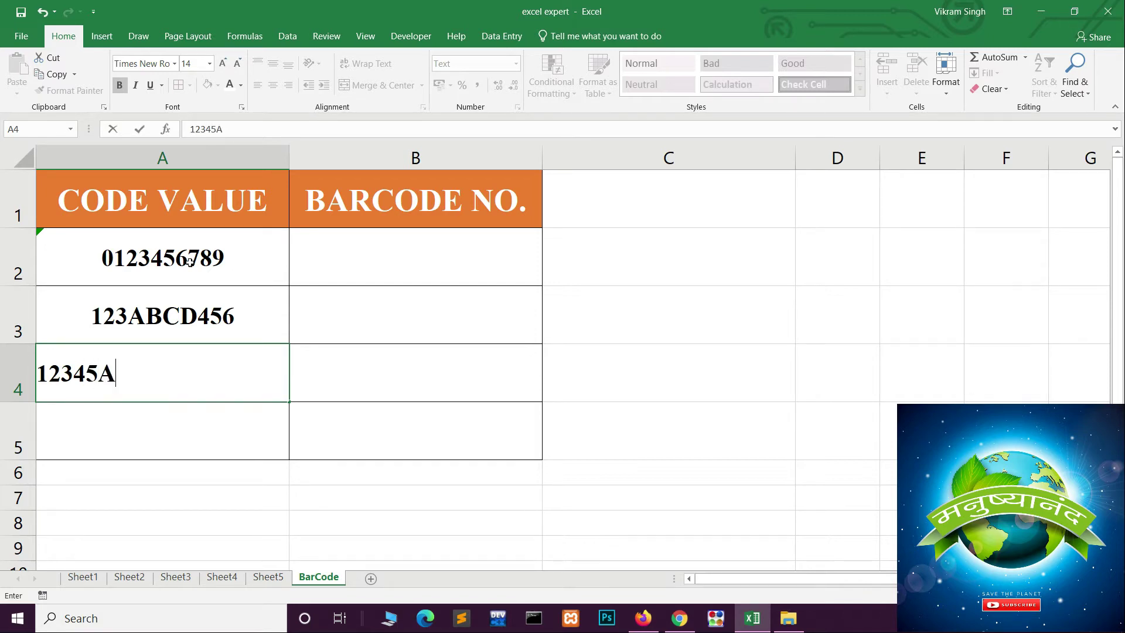
type("BCDE")
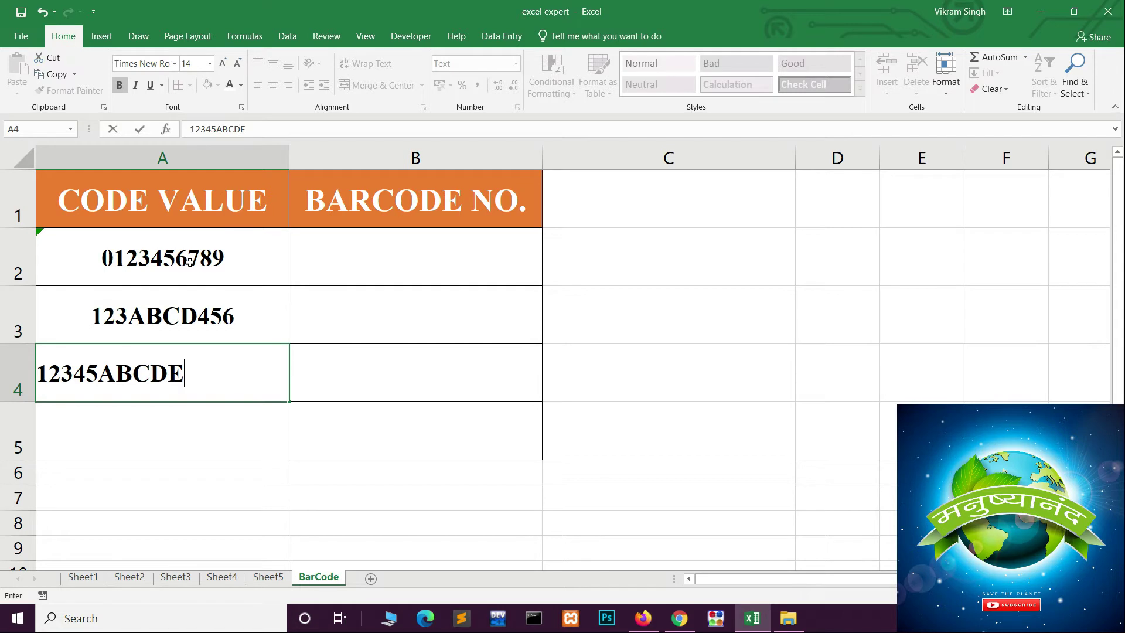
key("Return")
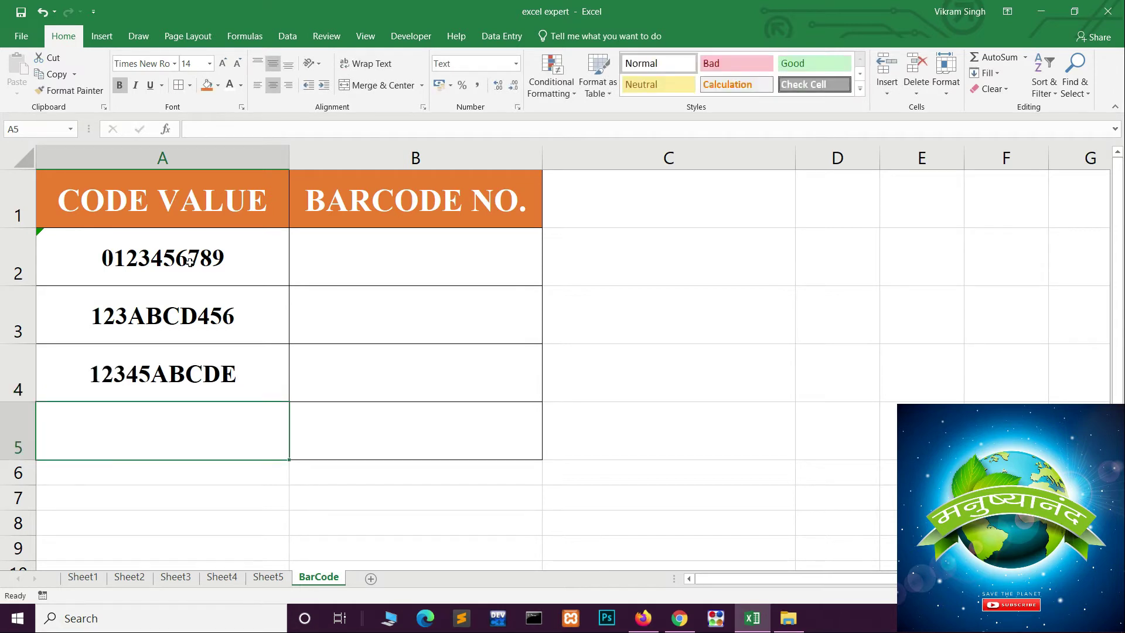
type("AB")
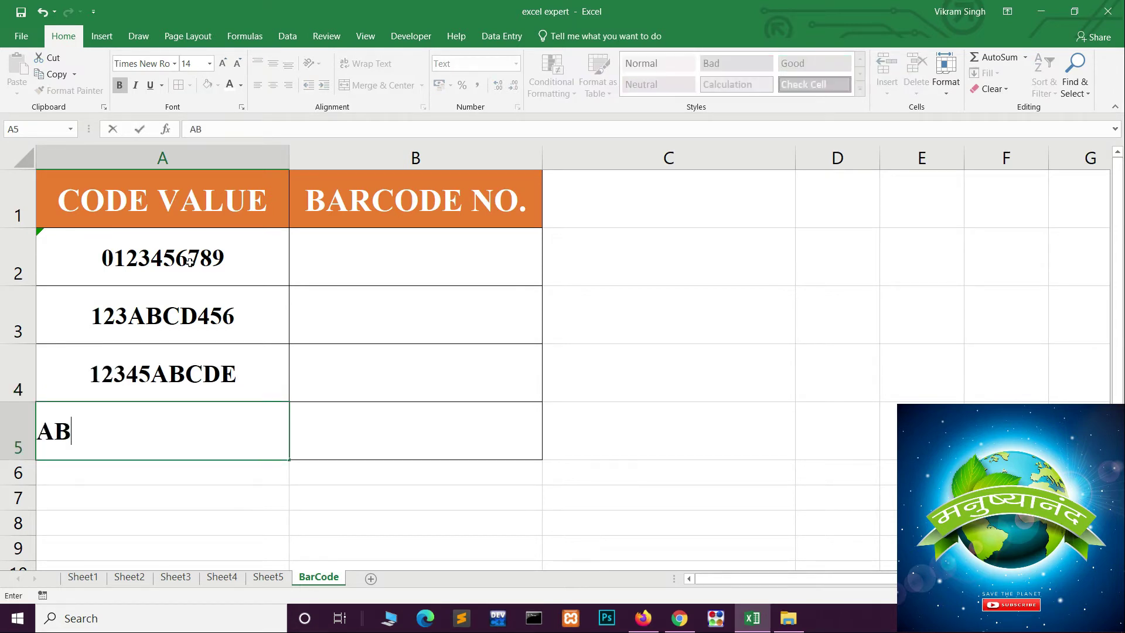
type("12")
key("BackSpace")
key("BackSpace")
key("BackSpace")
key("BackSpace")
type("12AB")
key("BackSpace")
type("AB34CD")
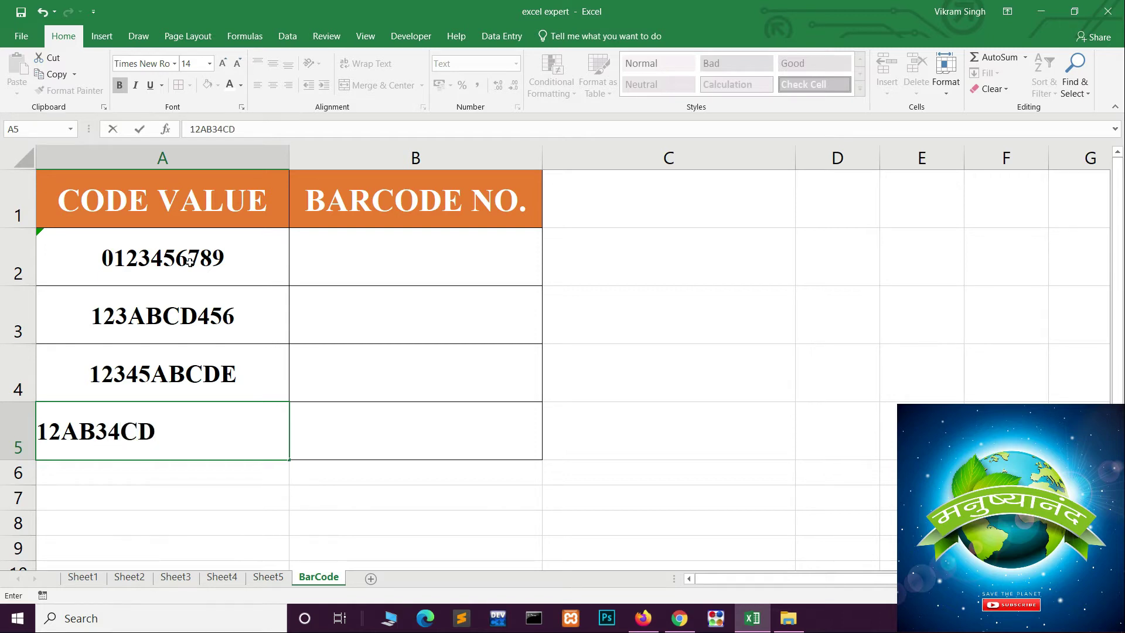
type("45")
type("EF")
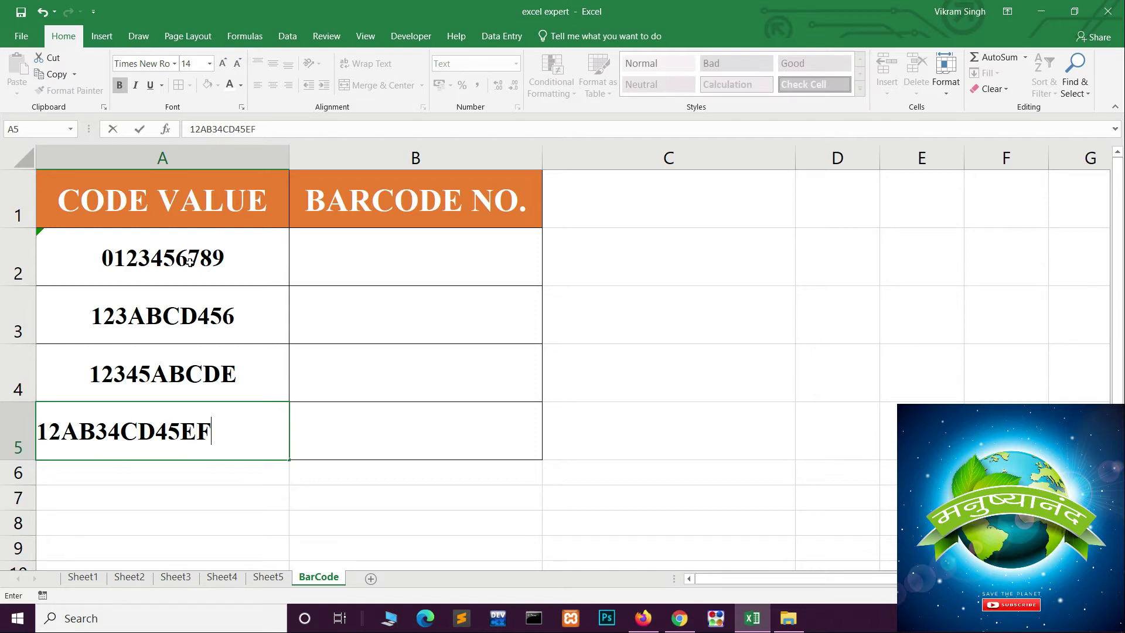
key("Return")
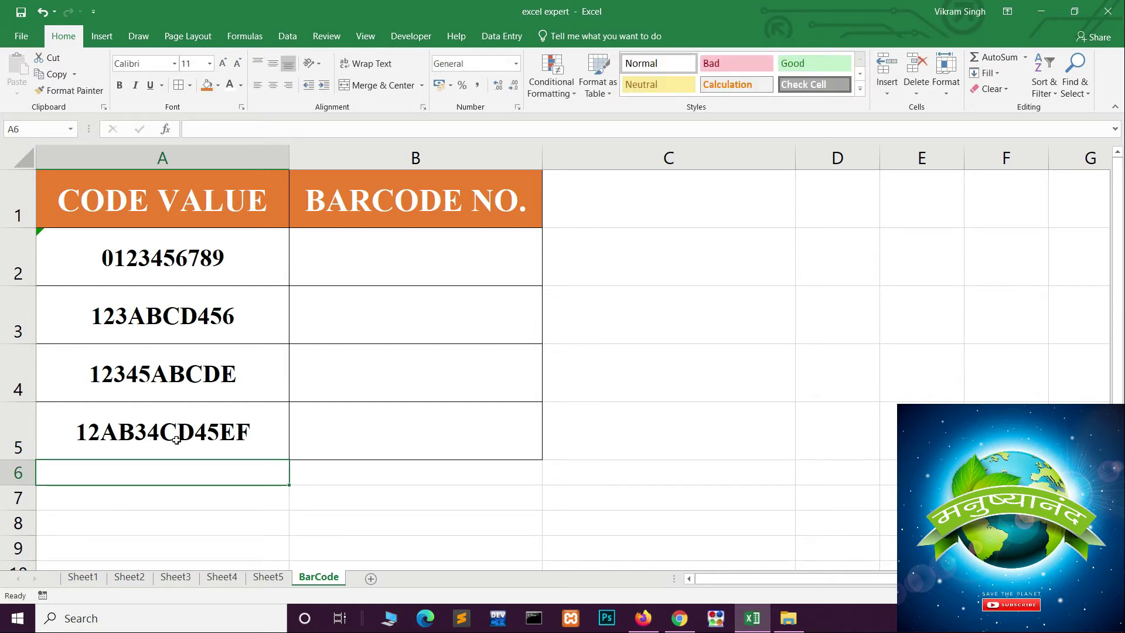
Trim the trailing EF so A5 reads 12AB34CD45, then reselect A2:A5.
left_click(241, 432)
double_click(241, 432)
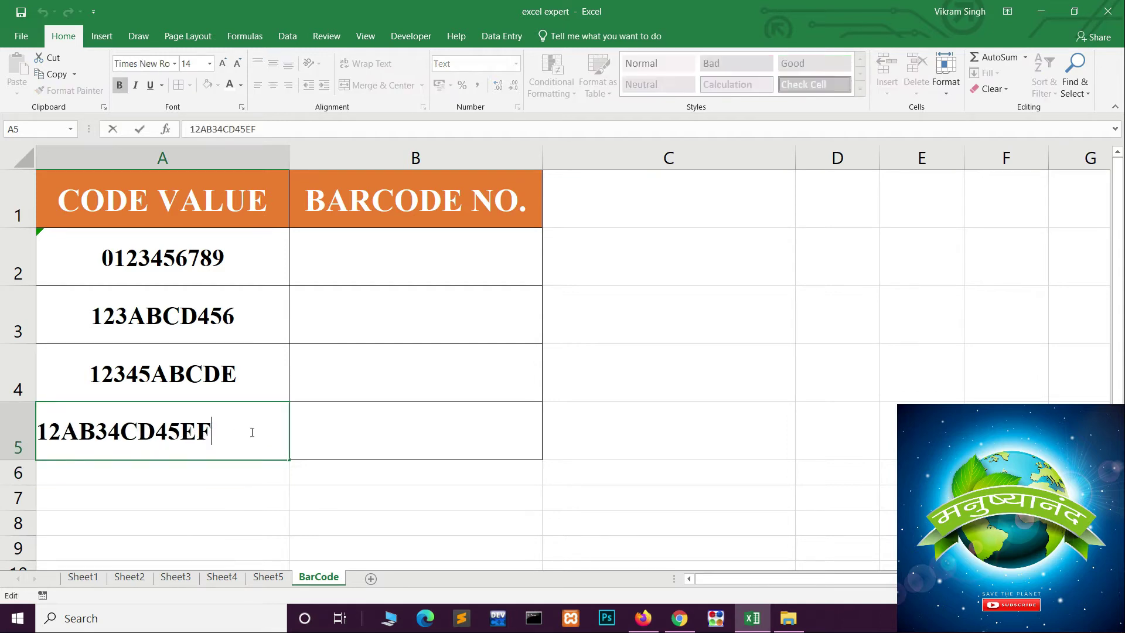
key("BackSpace")
key("BackSpace")
key("Return")
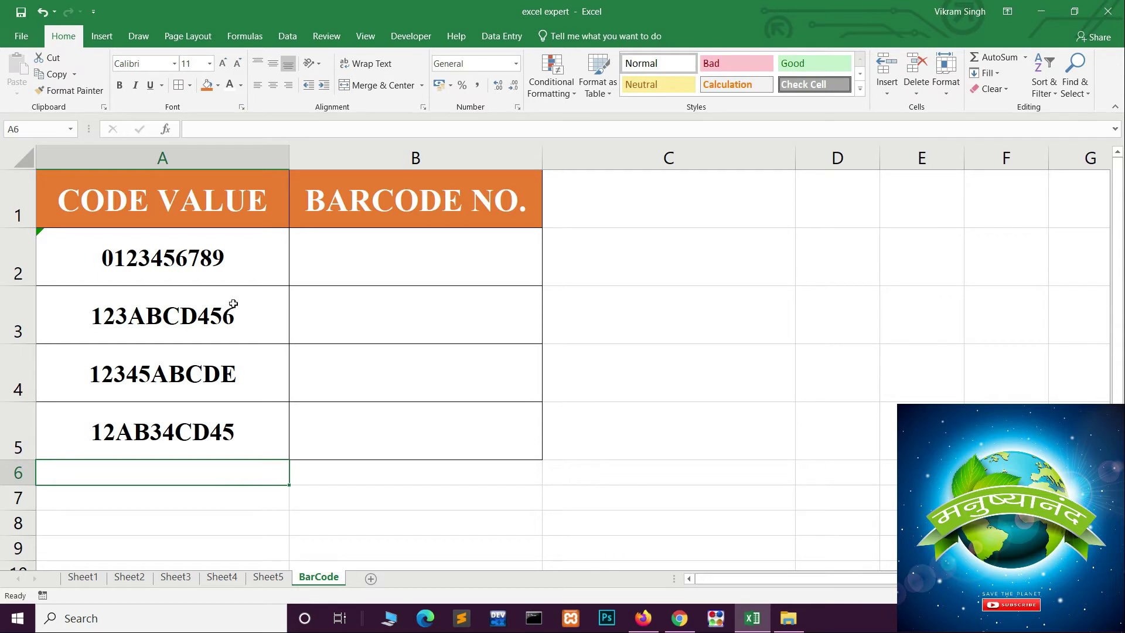
left_click(252, 274)
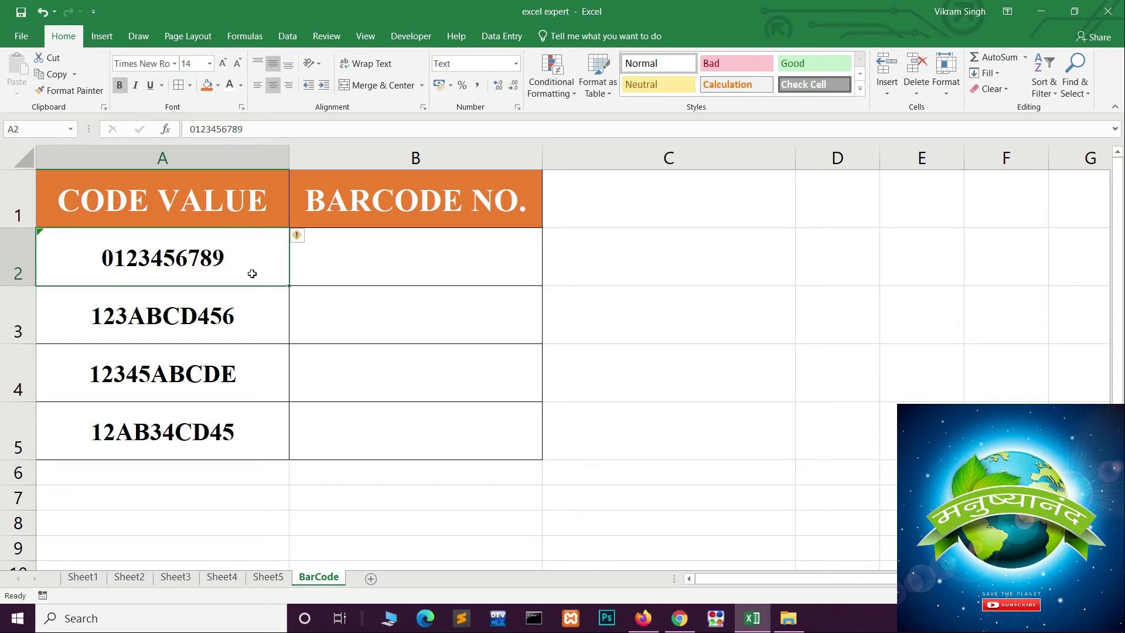
key("shift+Down")
key("shift+Down")
key("shift+Down")
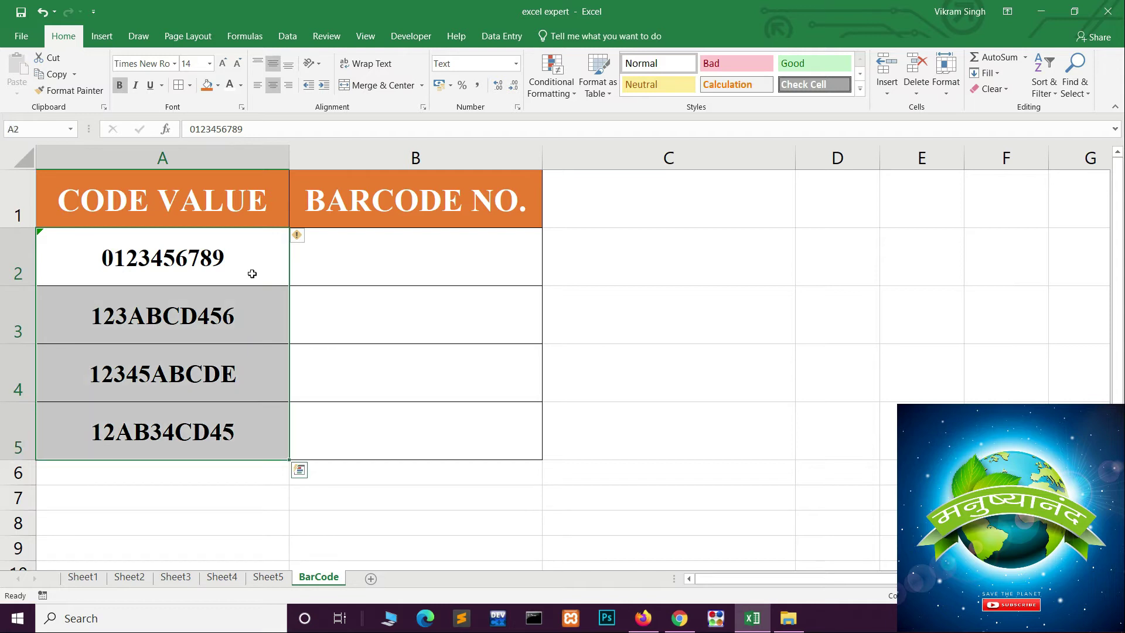
Enter the formula ="("&A2&")" in B2 and fill it down through B5.
left_click(338, 265)
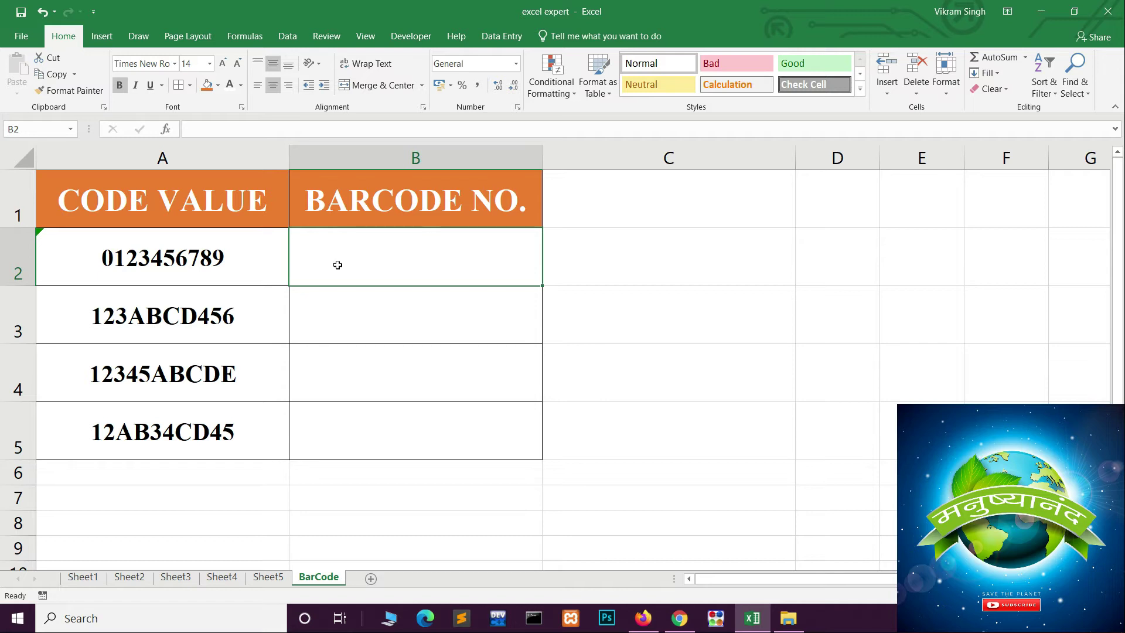
type("=")
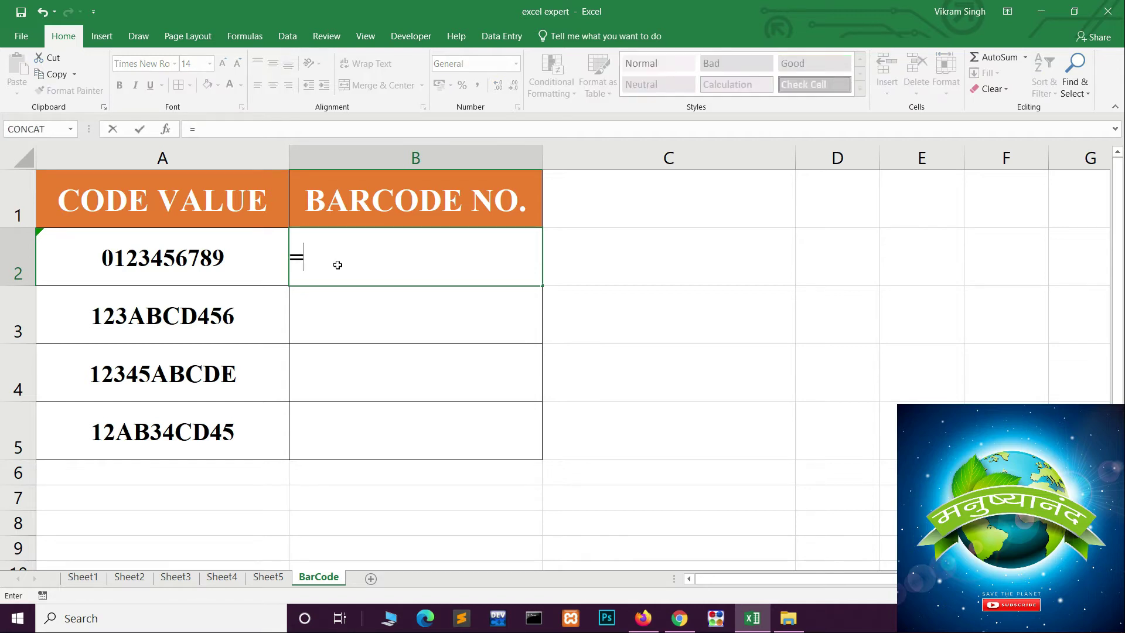
type("\"")
type("(")
type("\"")
type("&")
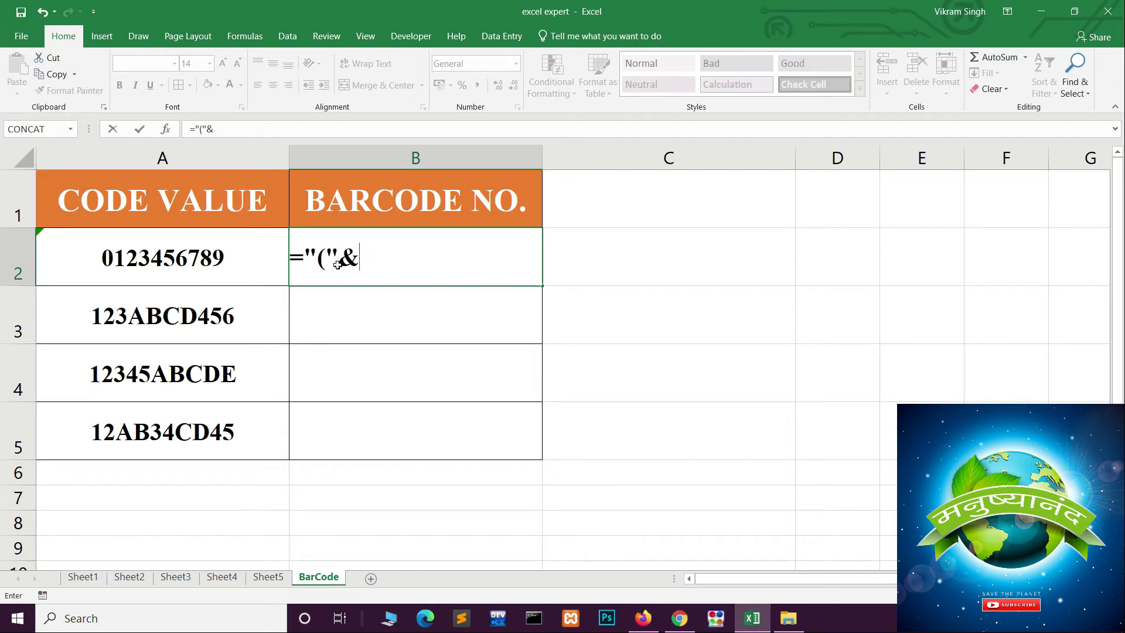
left_click(218, 258)
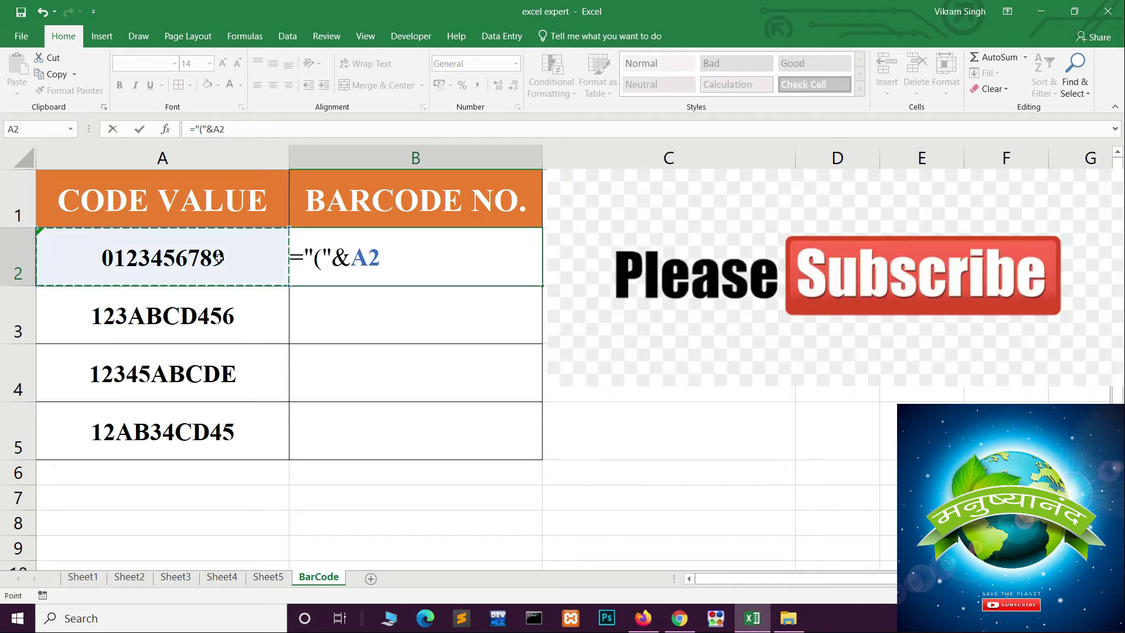
type("&")
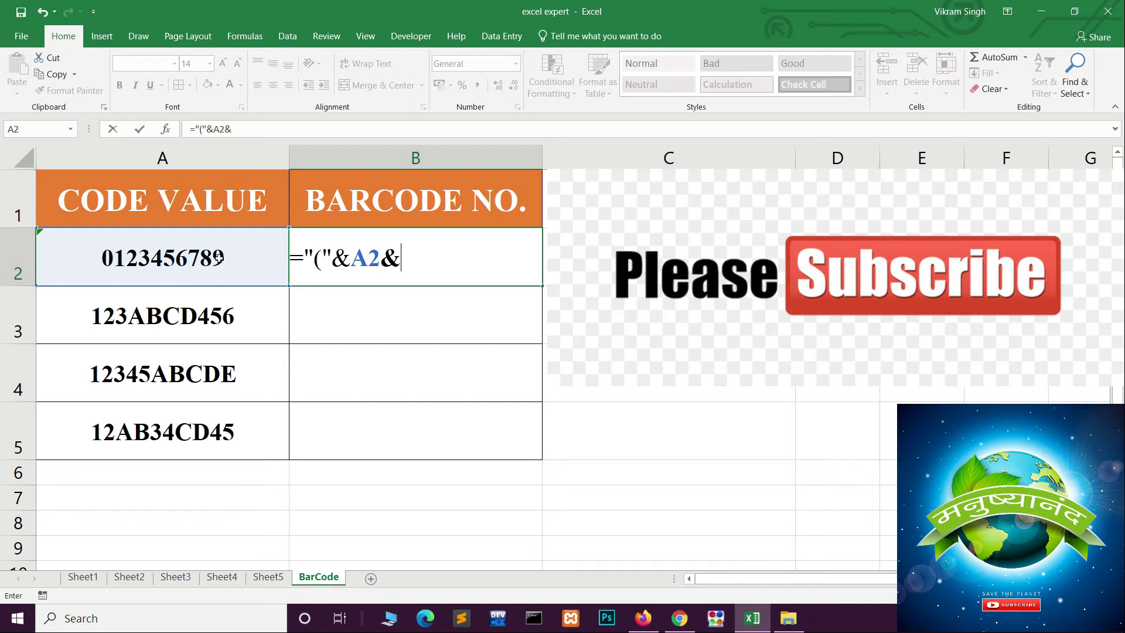
type("\")\"")
key("Return")
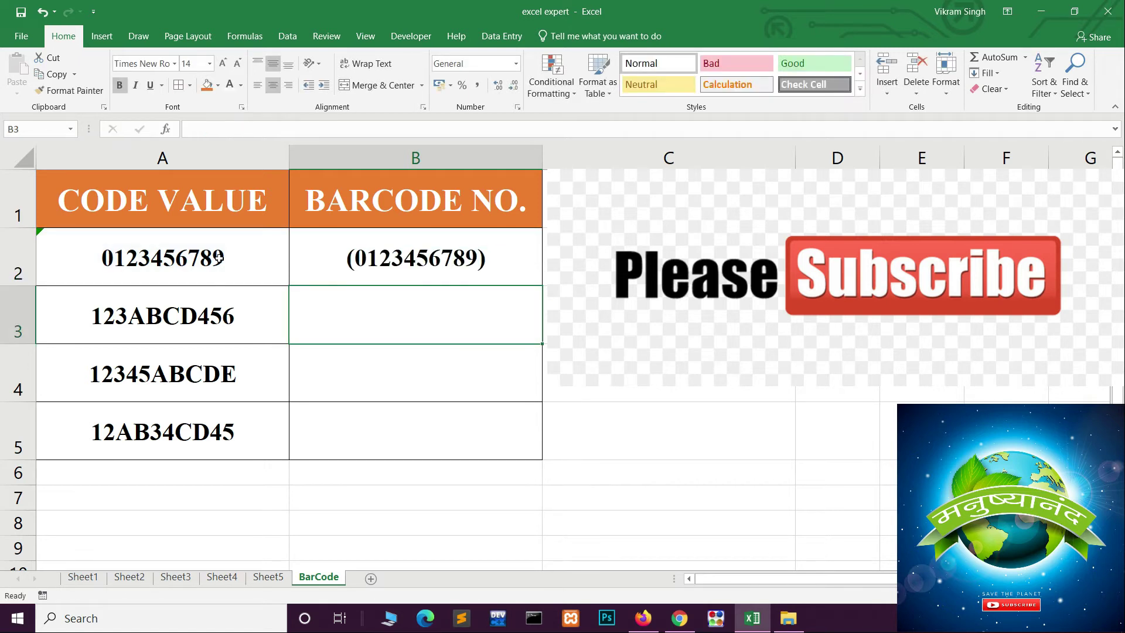
left_click(330, 259)
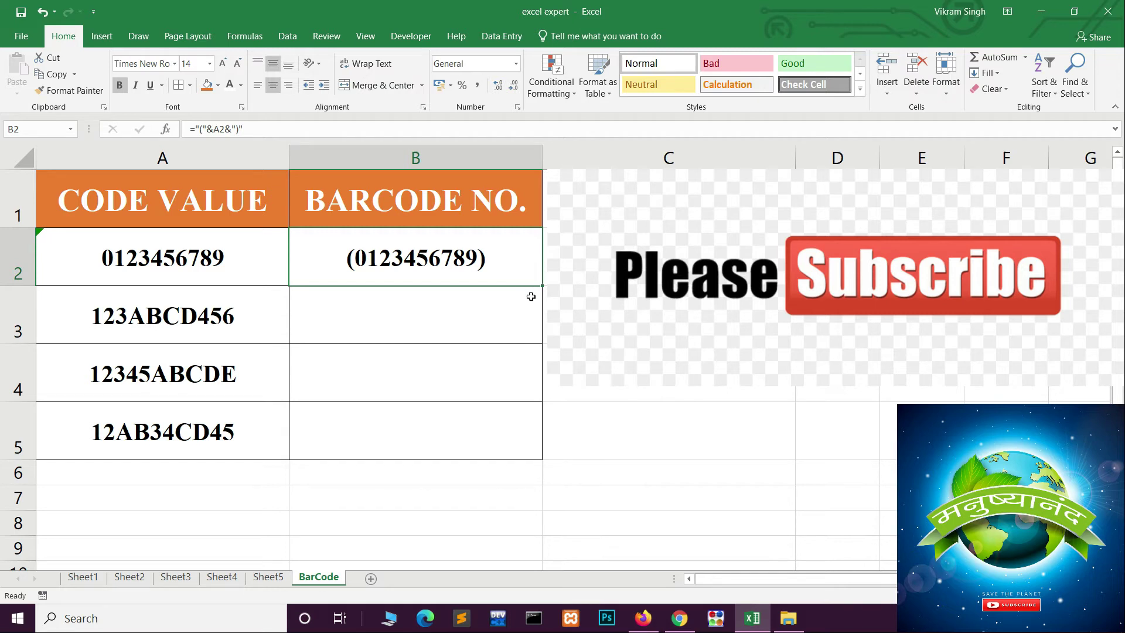
left_click_drag(543, 286, 541, 369)
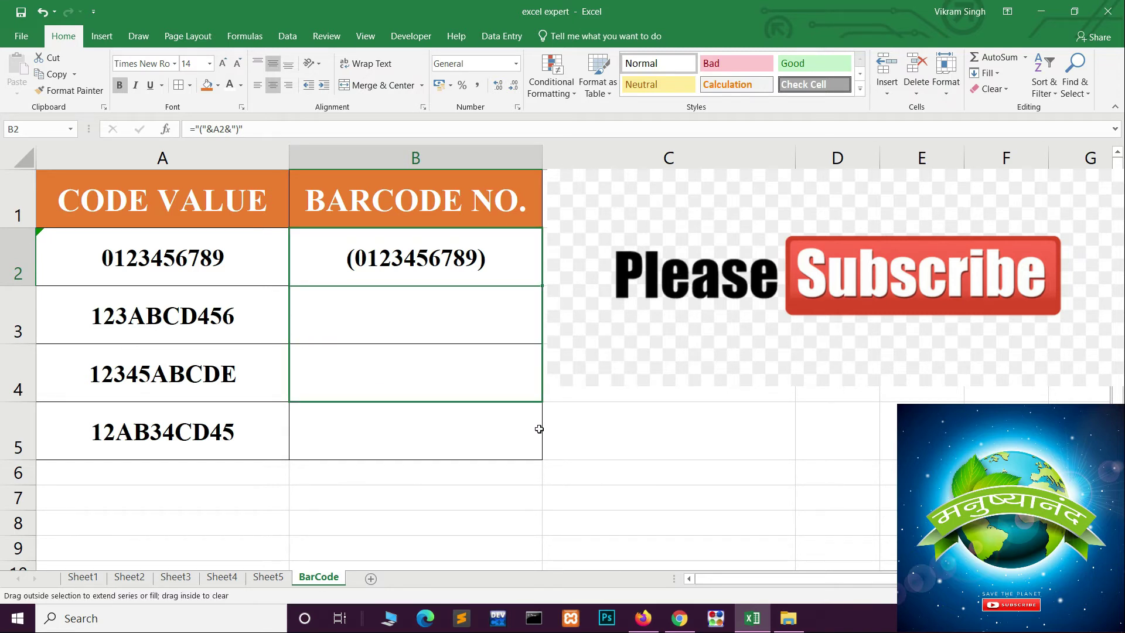
left_click_drag(540, 369, 539, 444)
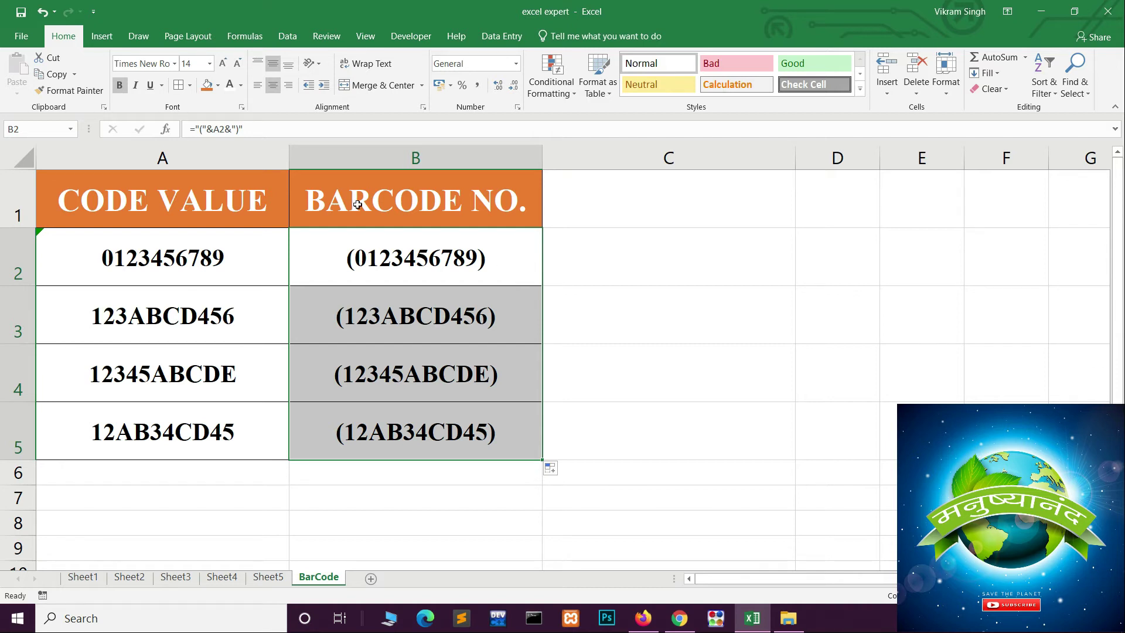
Set B2:B5 to the IDAutomationHC39M Free Version font and autofit column B.
left_click(158, 61)
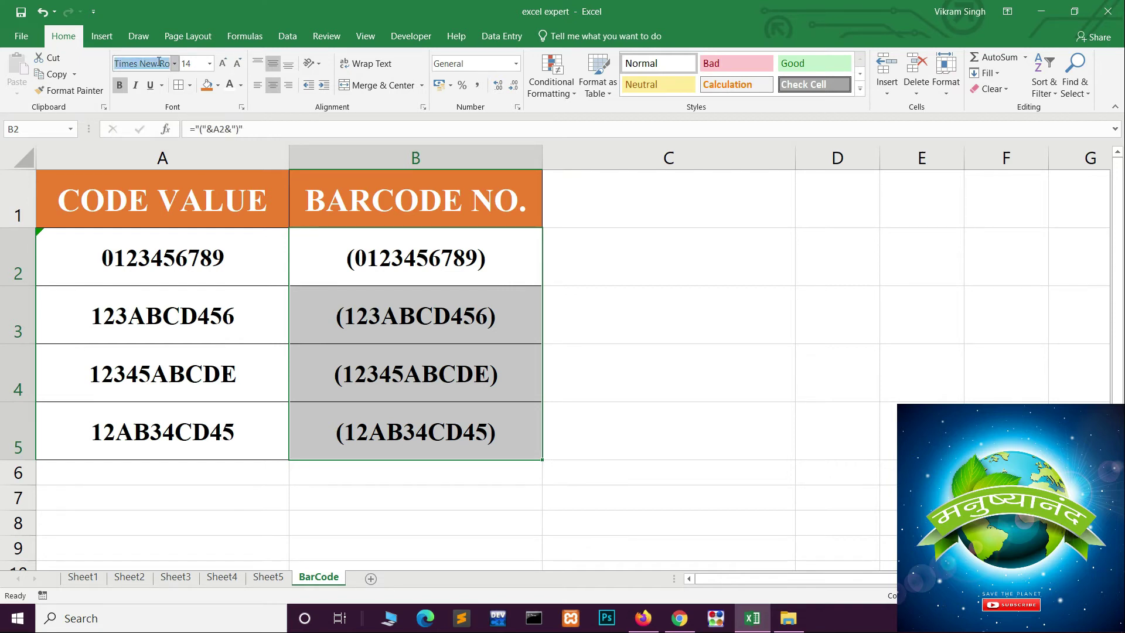
type("IDAutomation")
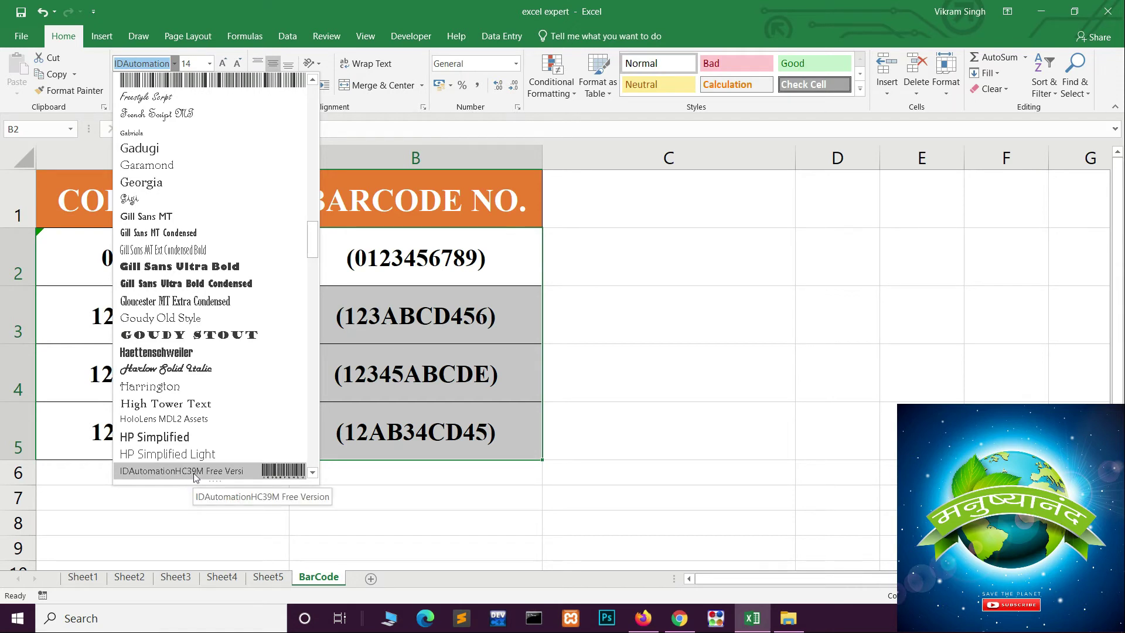
left_click(224, 472)
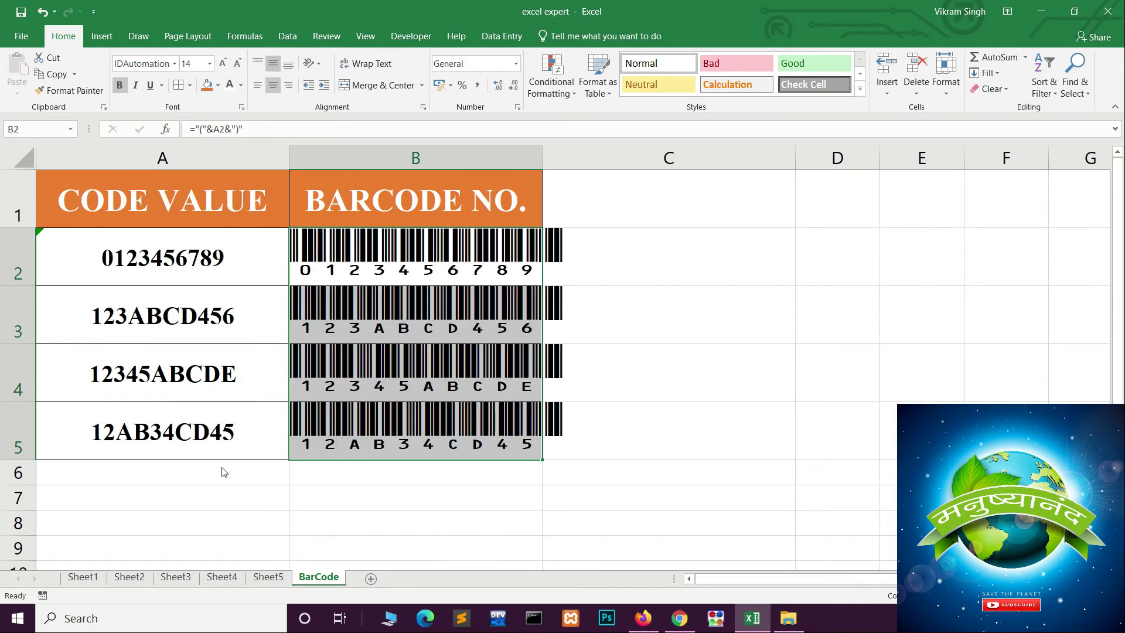
double_click(543, 158)
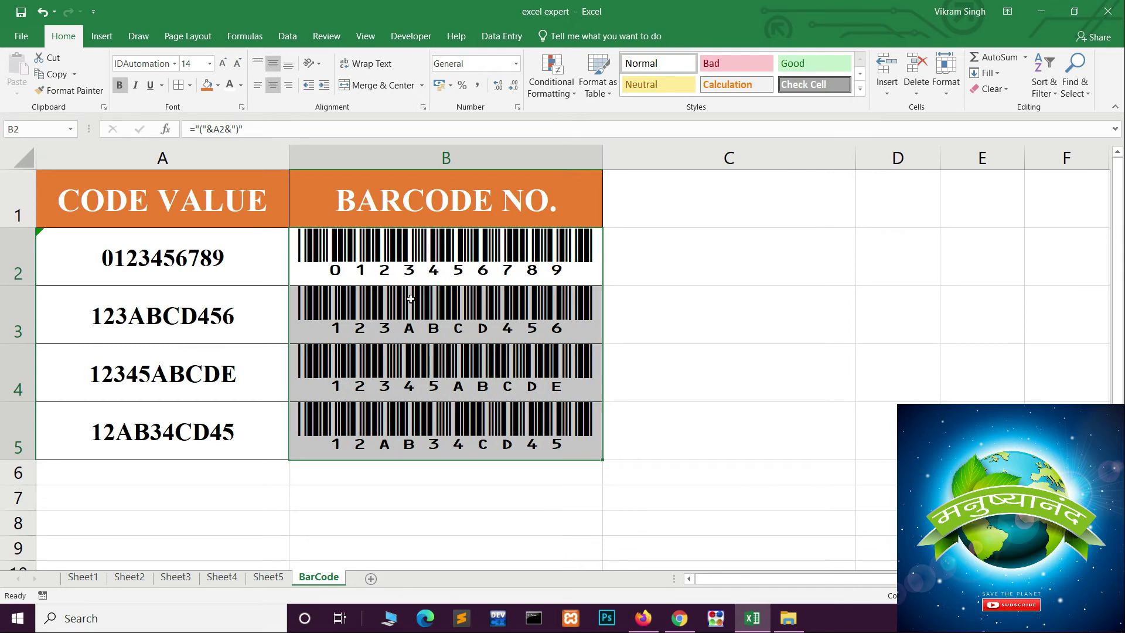
Compare the plain code in A2 with the barcode formula in B2.
left_click(263, 258)
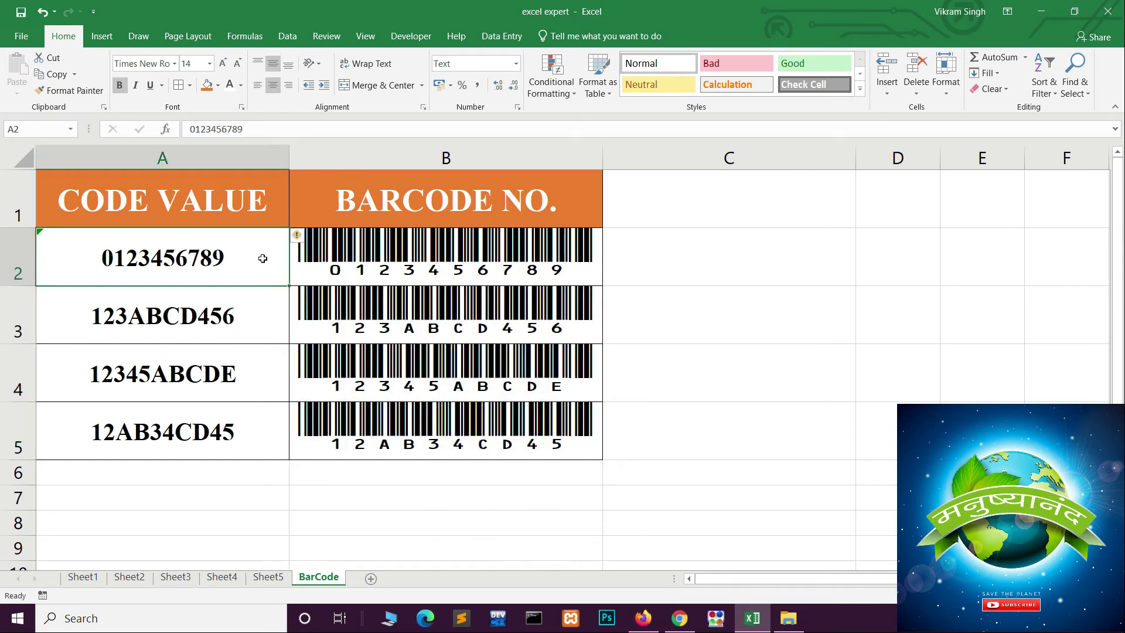
left_click(375, 253)
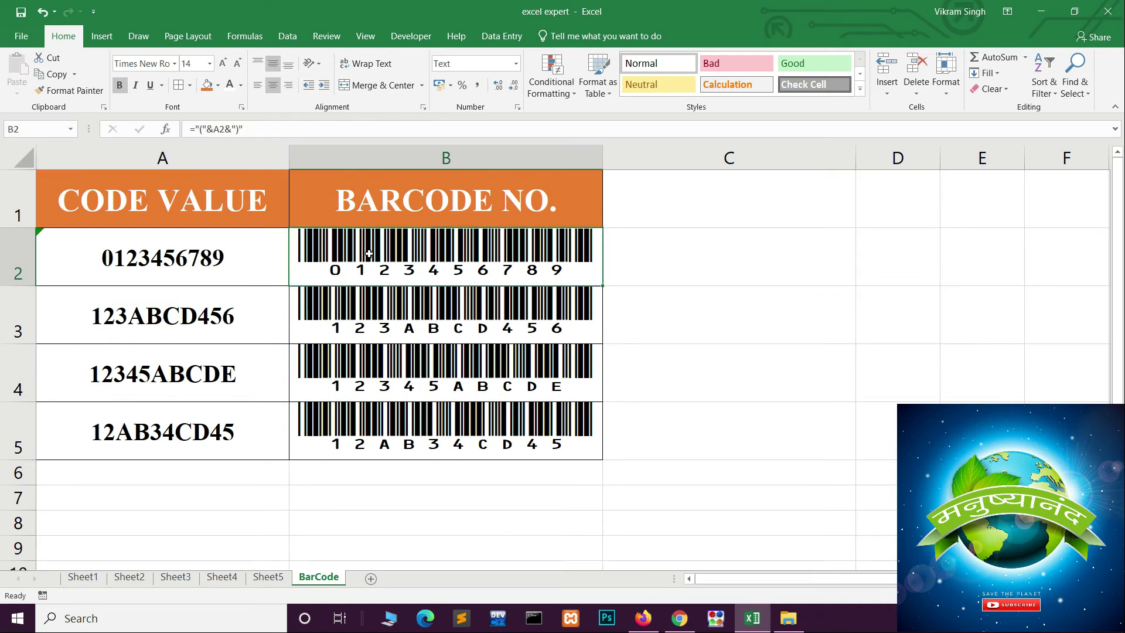
left_click(644, 260)
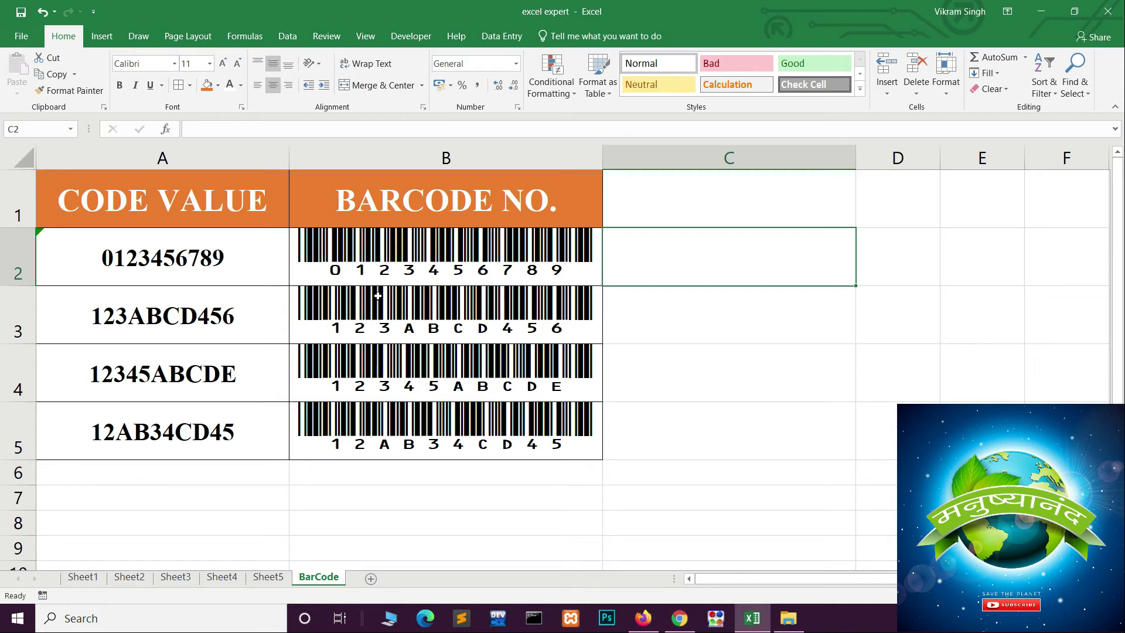
left_click(284, 265)
left_click(357, 263)
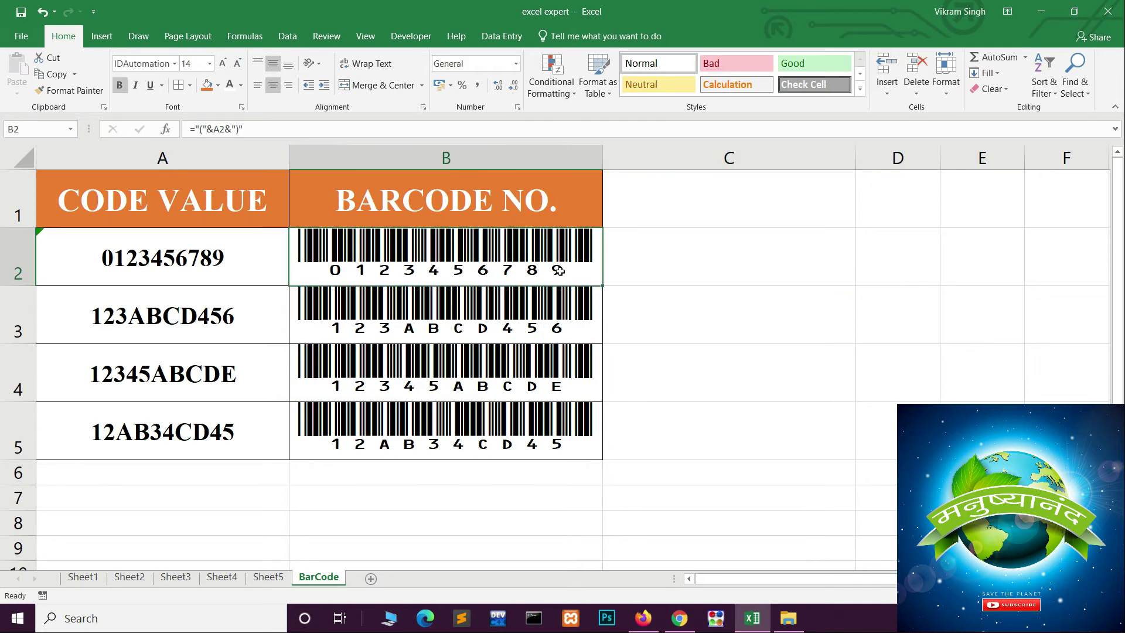
left_click(667, 252)
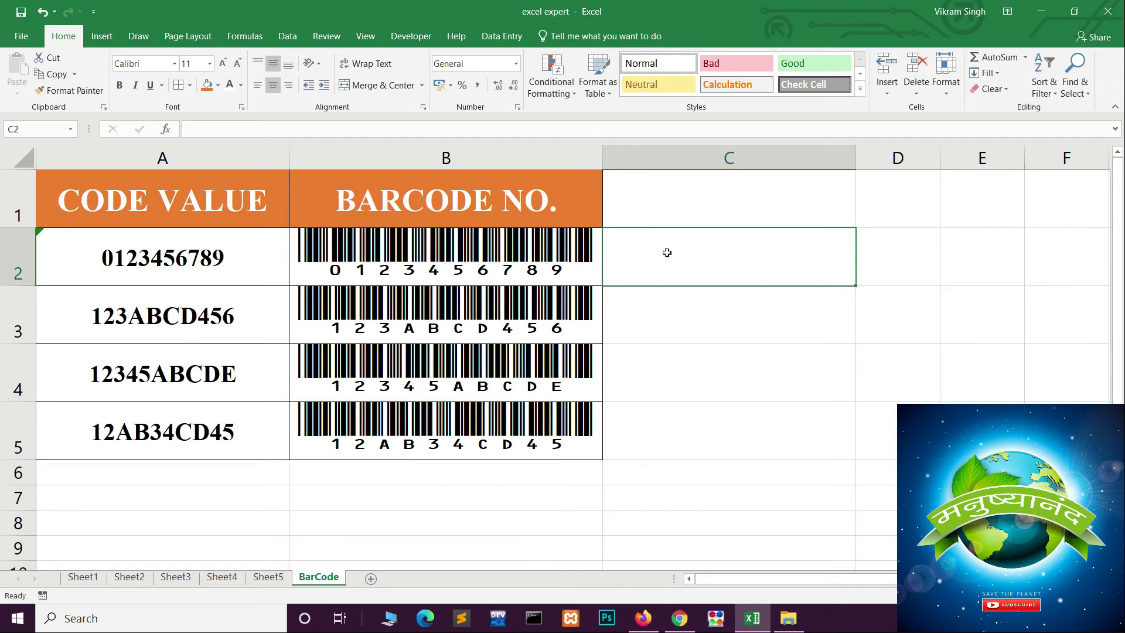
left_click(338, 247)
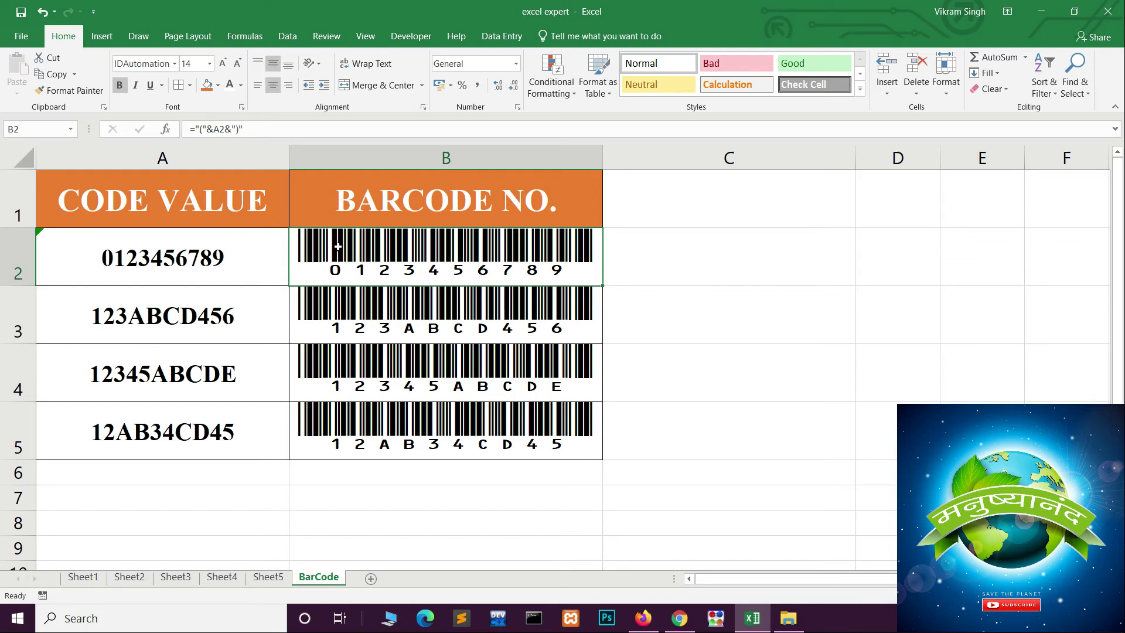
Switch to the IDAutomation Free Code 39 Barcode Font page in Chrome.
left_click(677, 626)
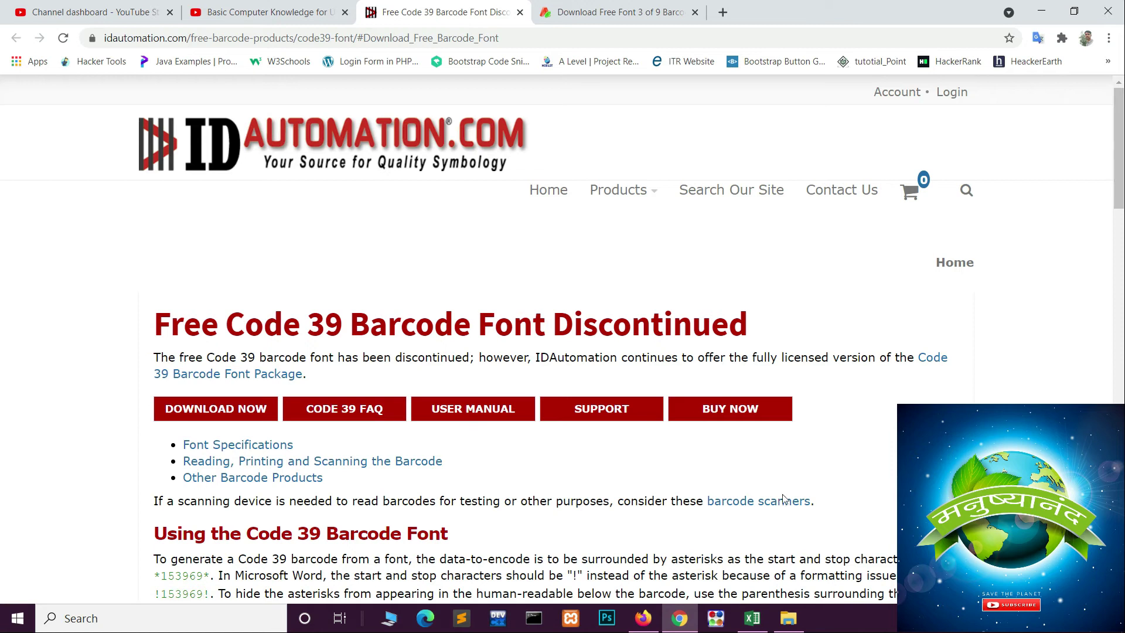
Extract the IDAutomationCode39 zip in Downloads and open the extracted folder.
mouse_move(787, 618)
left_click(792, 548)
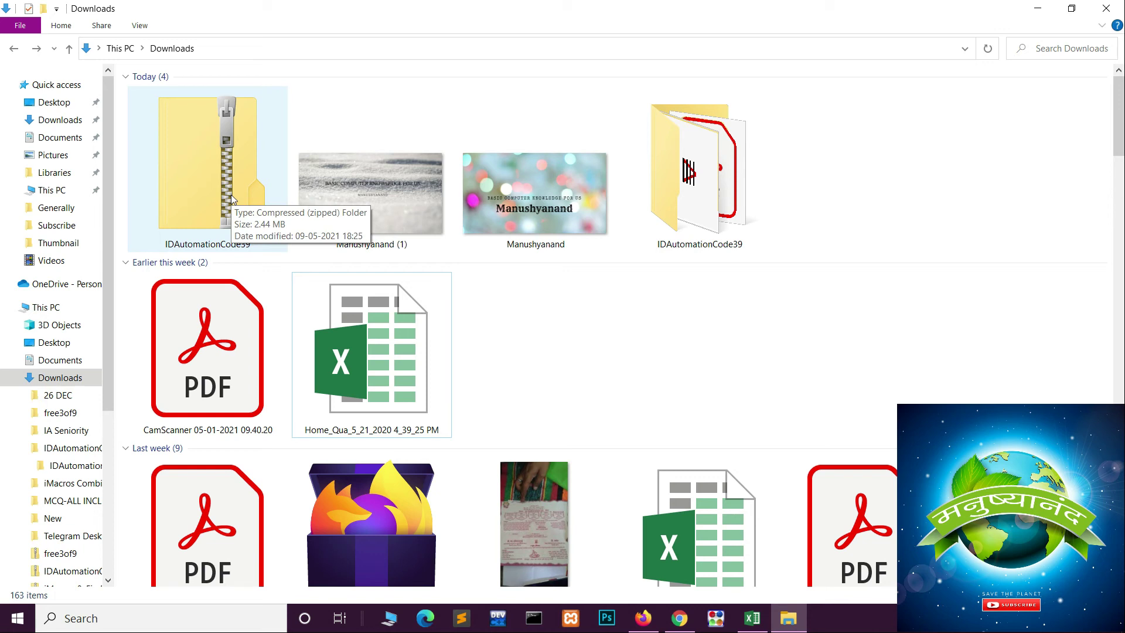
left_click(224, 145)
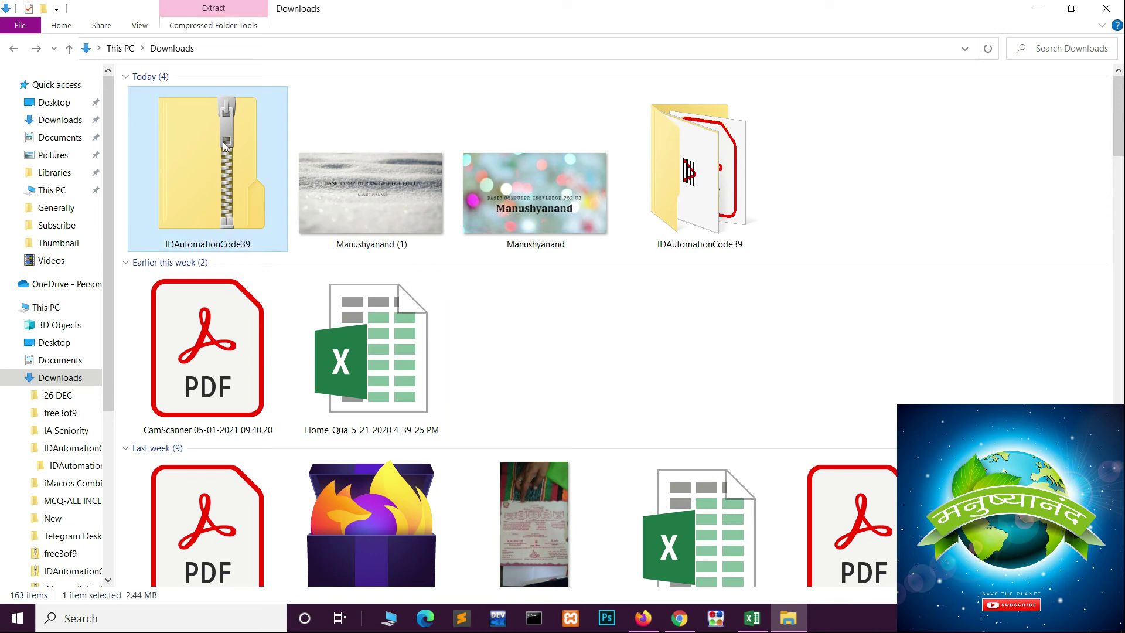
right_click(224, 146)
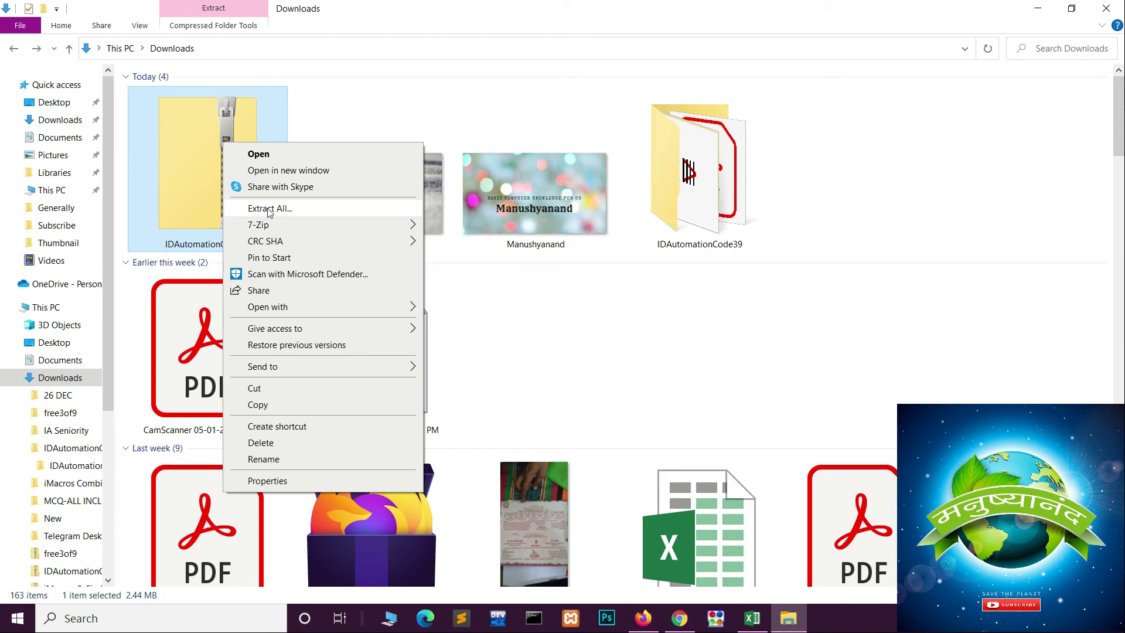
left_click(670, 182)
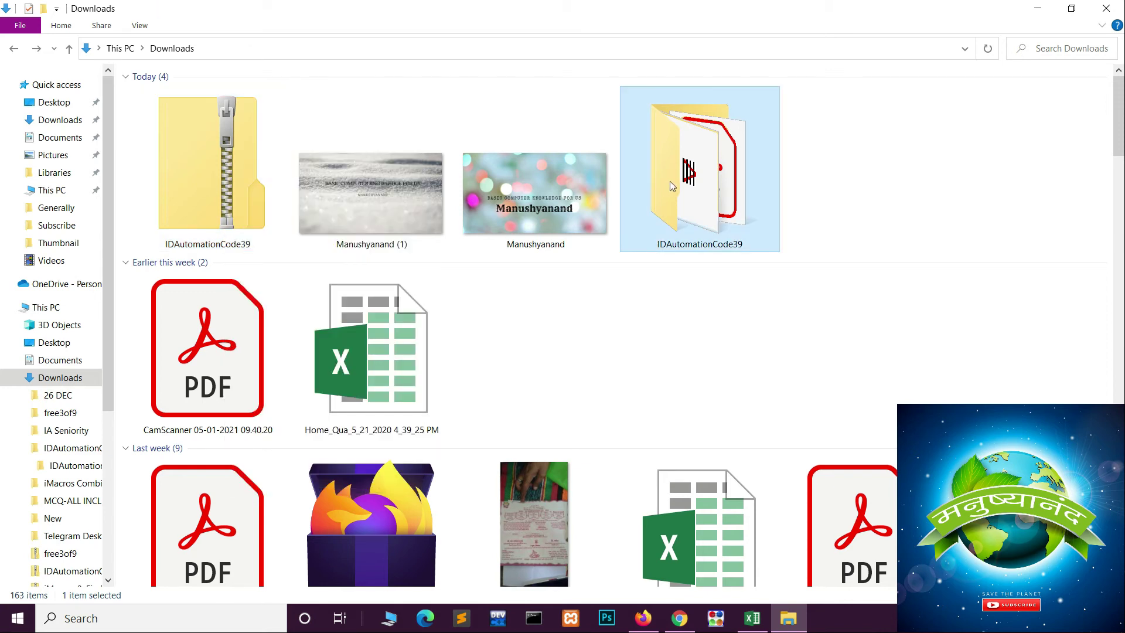
double_click(669, 181)
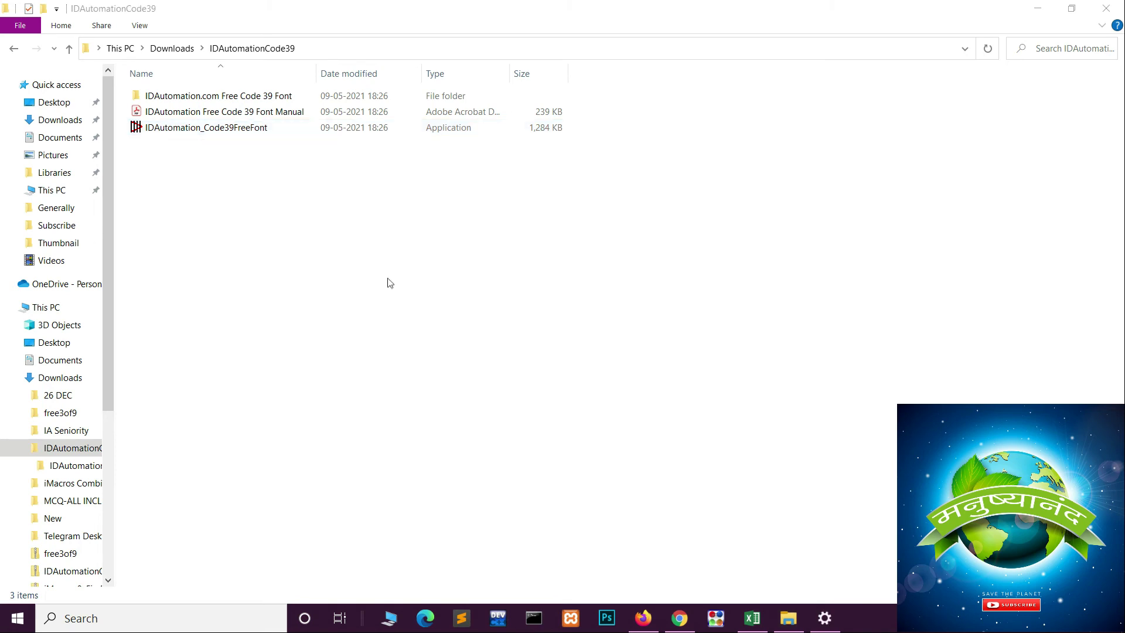
Launch IDAutomation_Code39FreeFont setup, accept the licence, and keep default location and Start Menu folder.
left_click(244, 129)
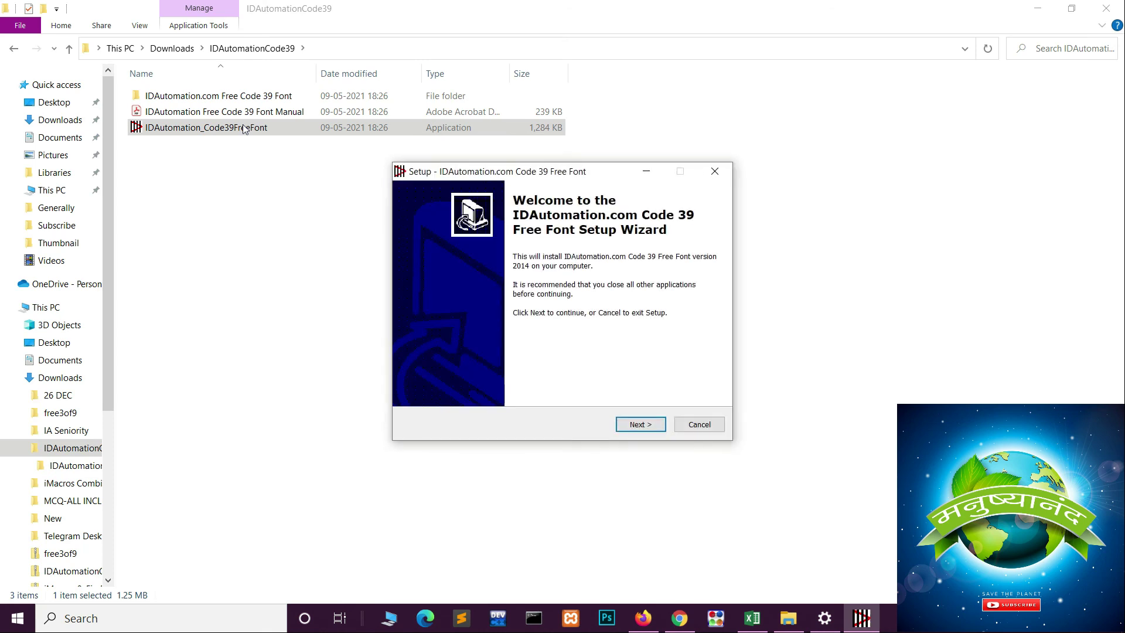
left_click(633, 425)
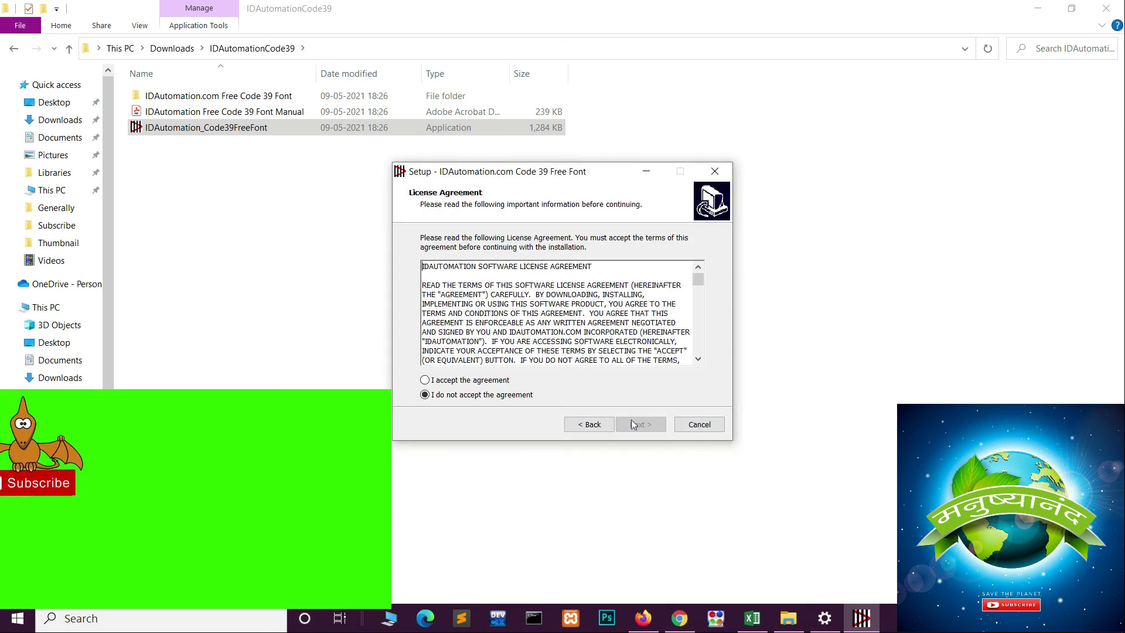
left_click(503, 381)
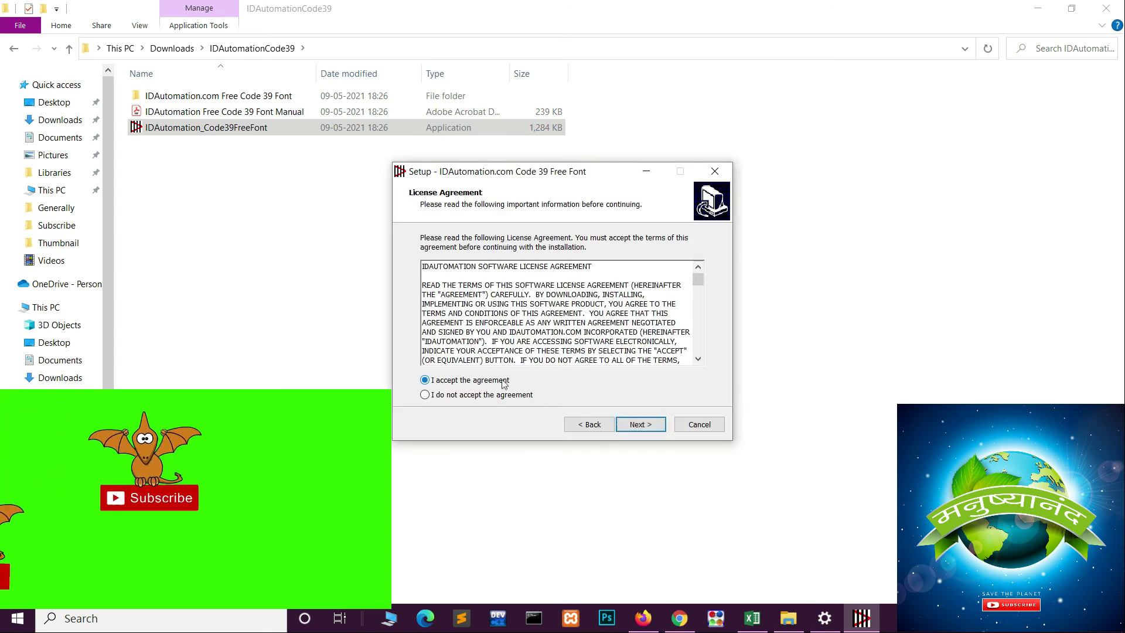
left_click(641, 424)
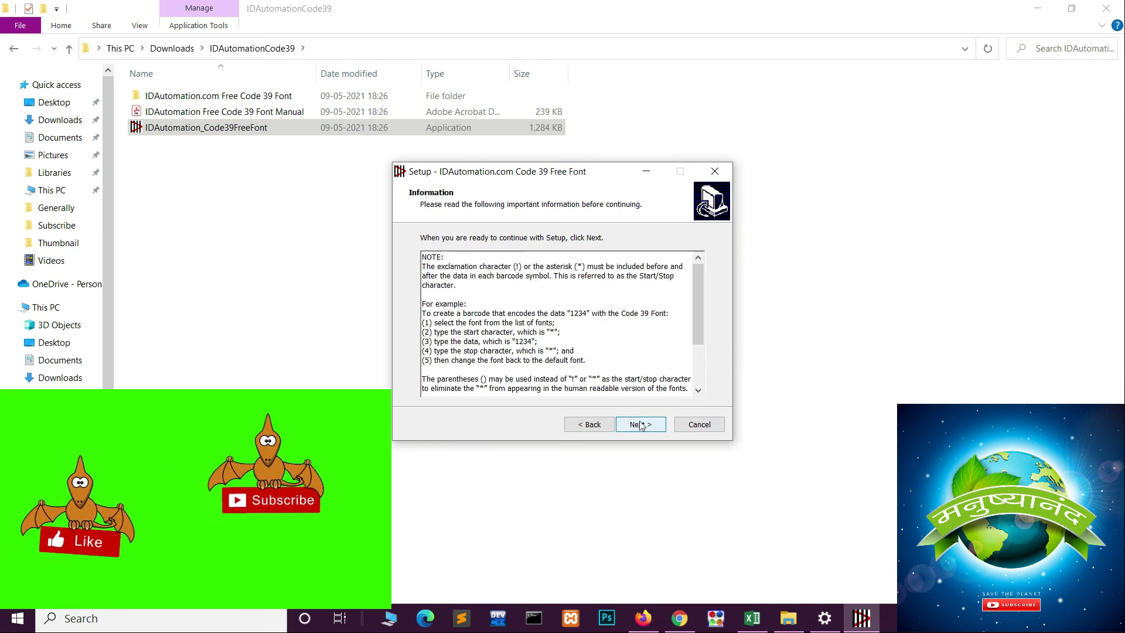
left_click(641, 425)
left_click(640, 425)
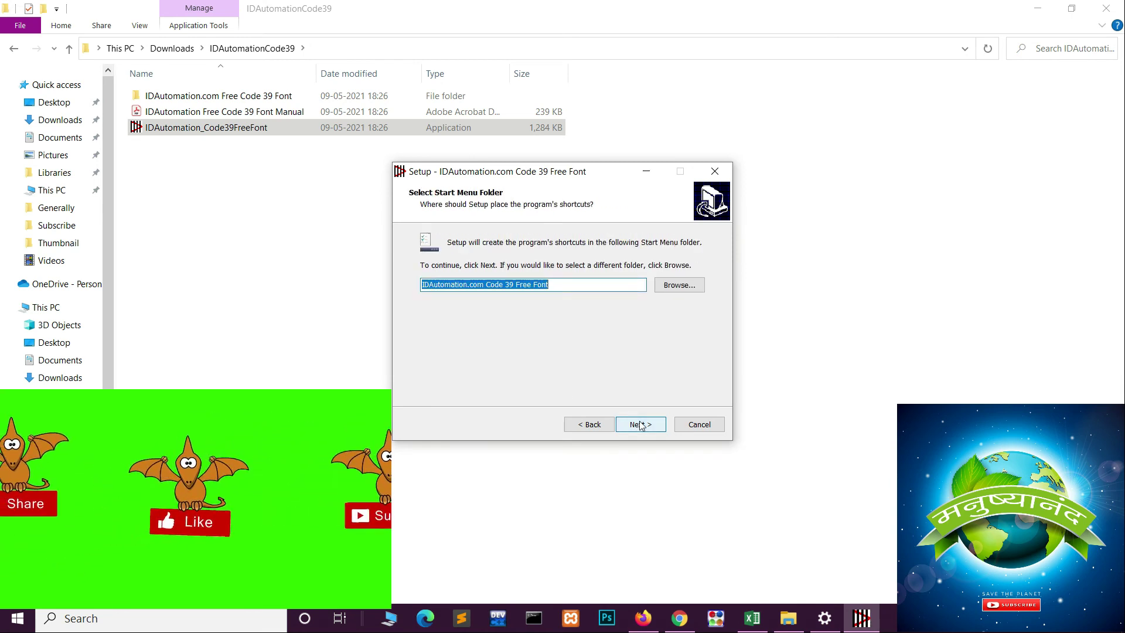
left_click(640, 424)
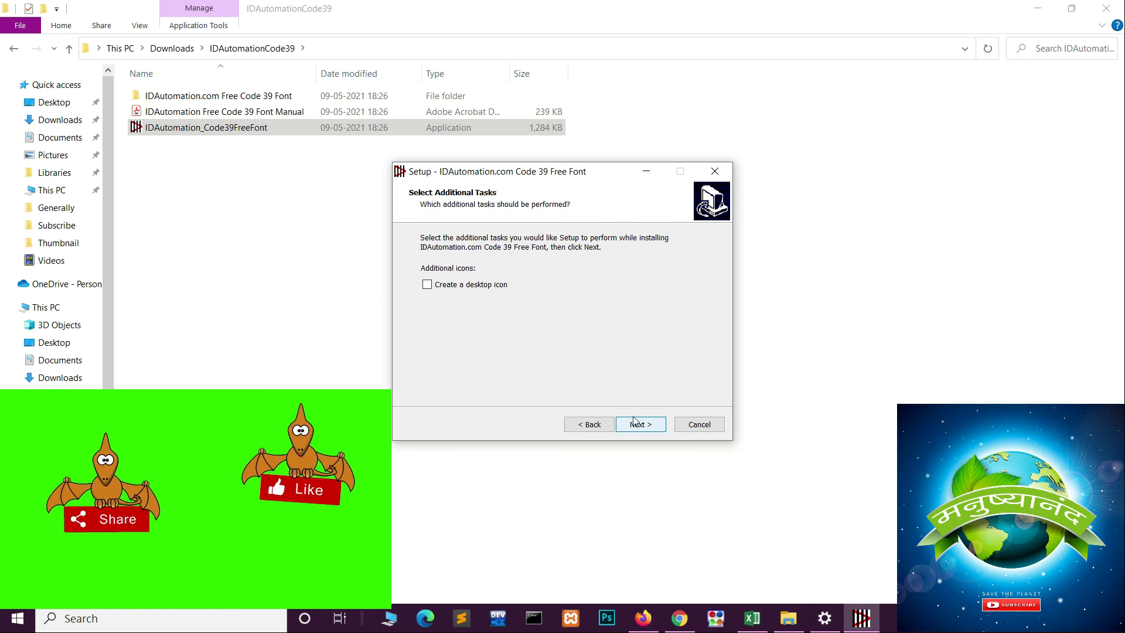
Enable a desktop icon, install the Code 39 font, and finish setup.
left_click(469, 287)
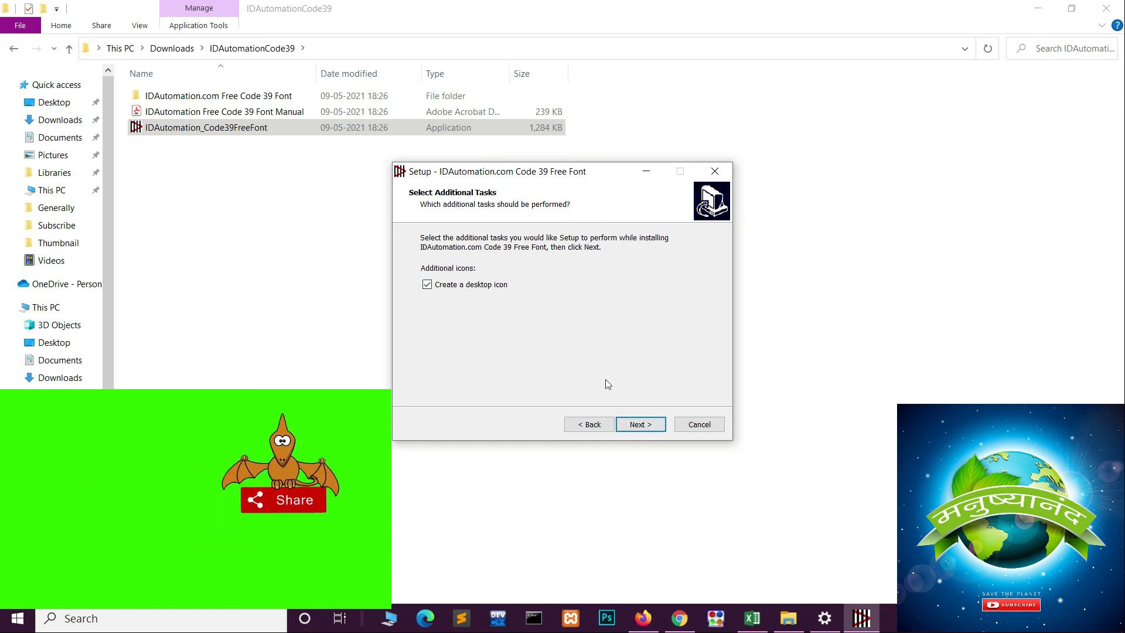
left_click(641, 426)
left_click(641, 426)
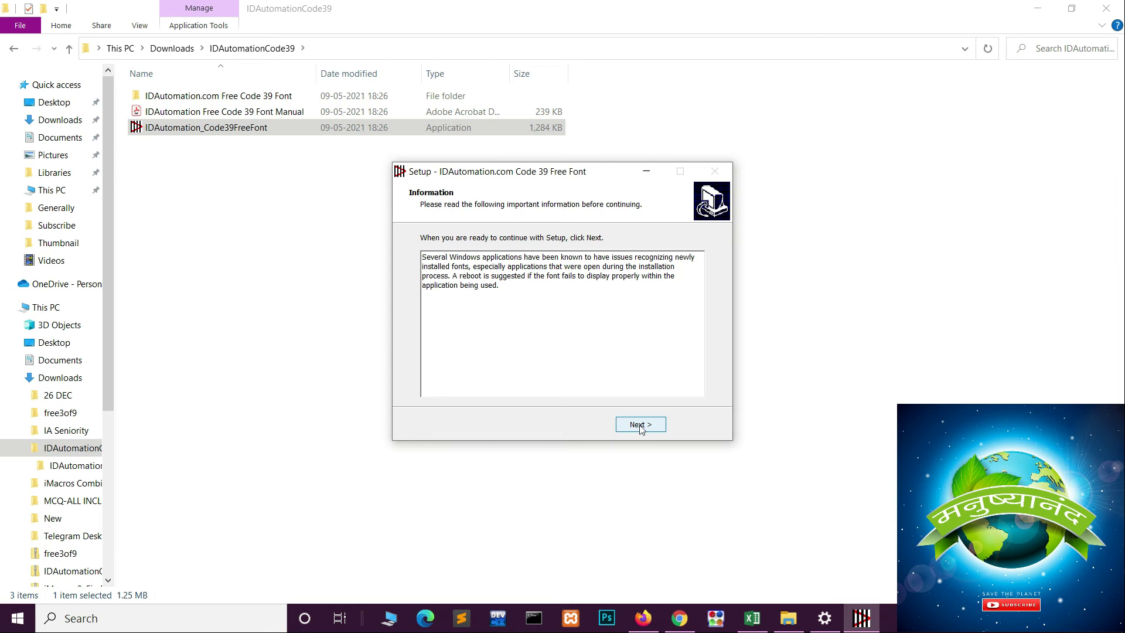
left_click(640, 426)
left_click(640, 426)
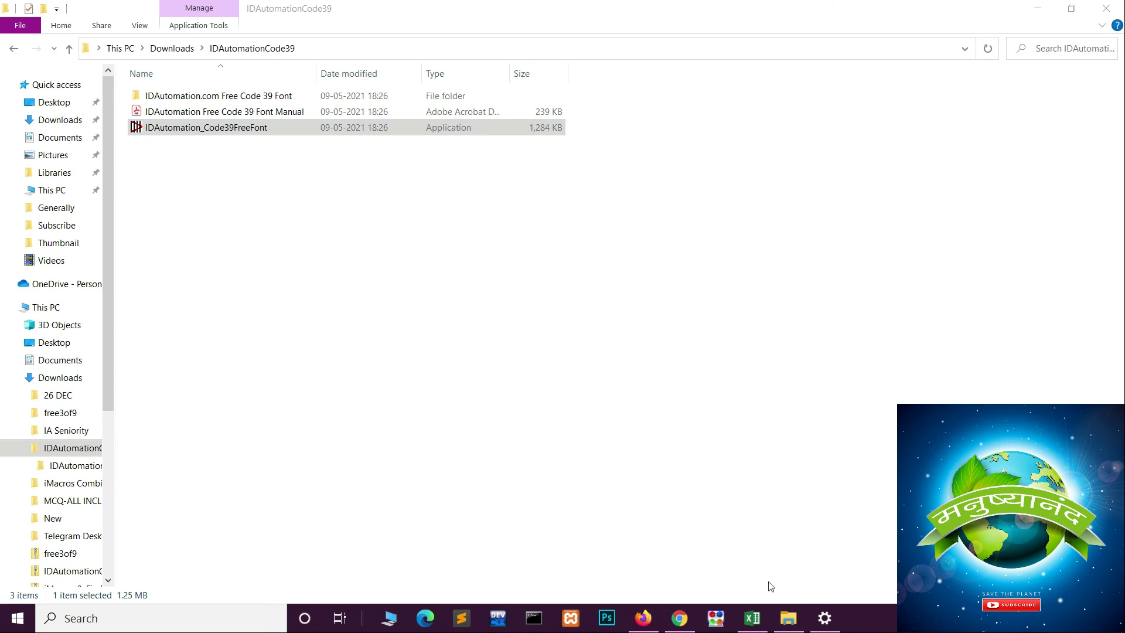
Return to Excel and review the CODE VALUE header and the B2 barcode formula.
left_click(753, 618)
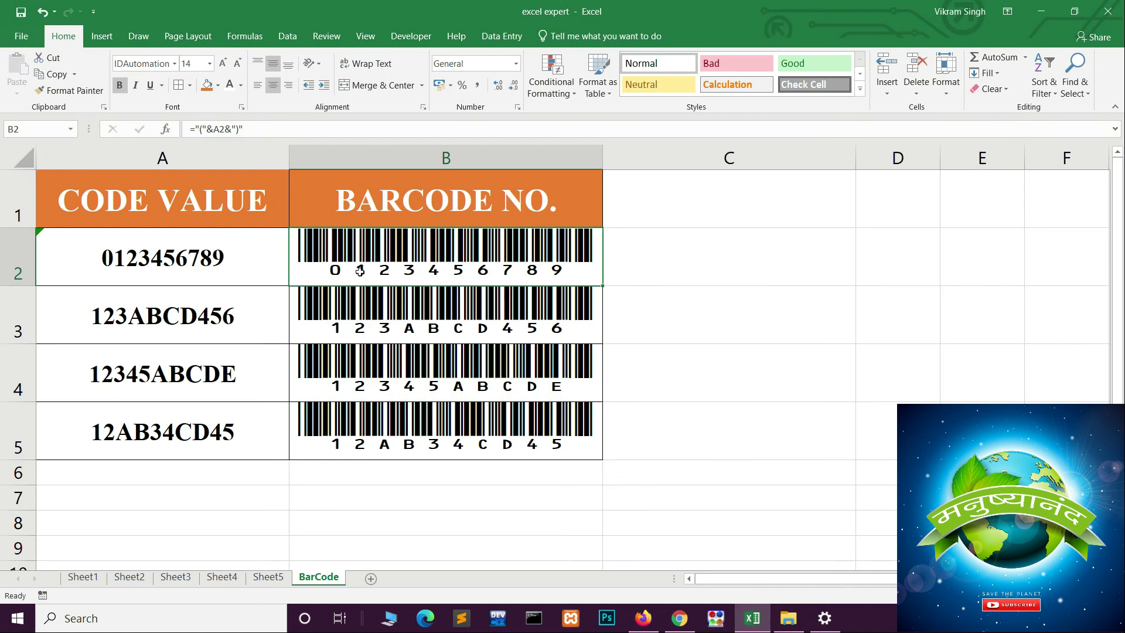
left_click(265, 209)
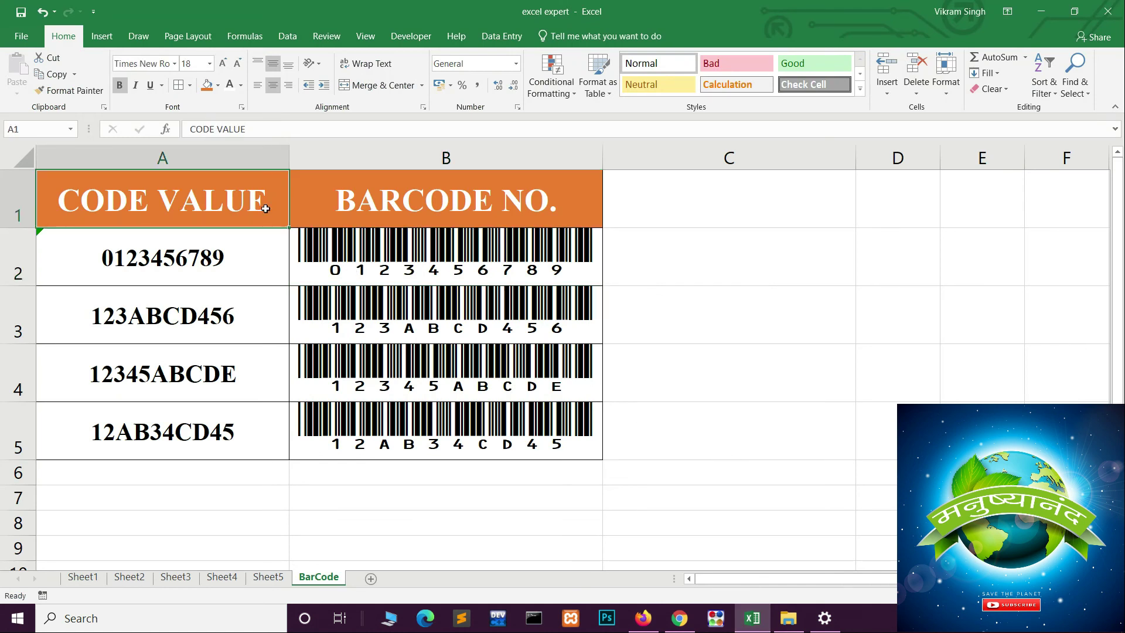
left_click(368, 246)
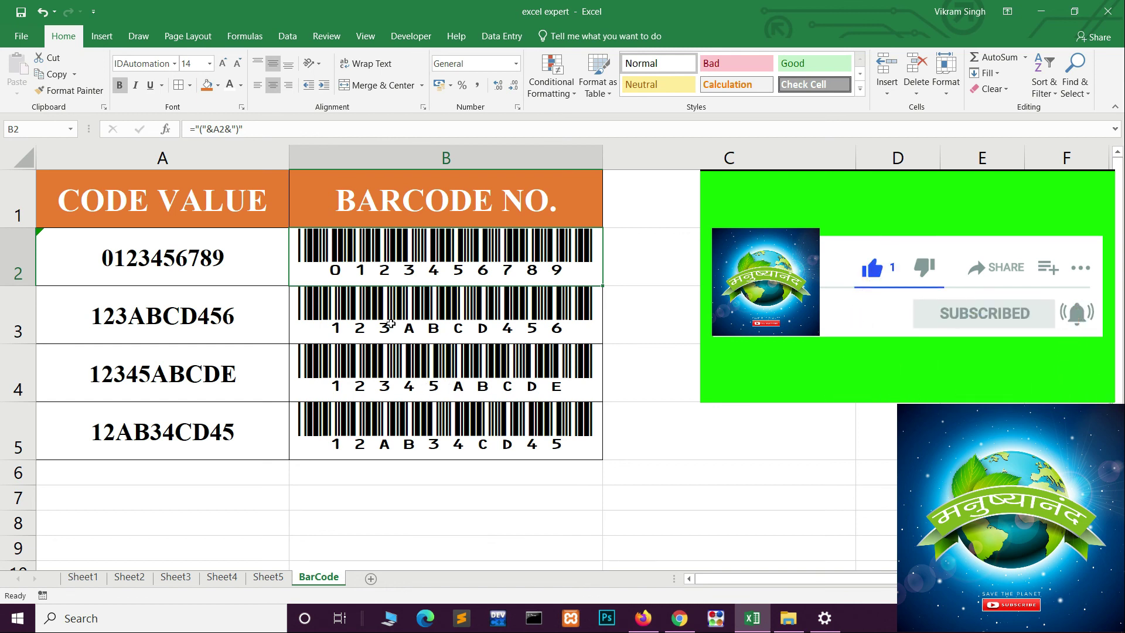
Switch to Firefox showing the YouTube channel home page with its uploads.
left_click(643, 623)
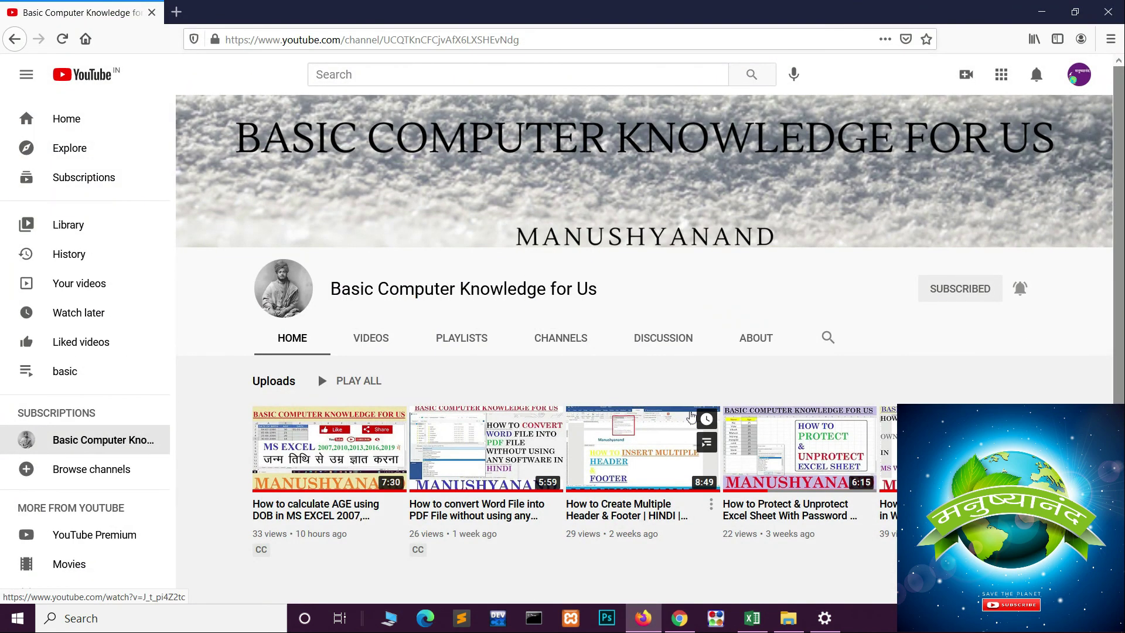